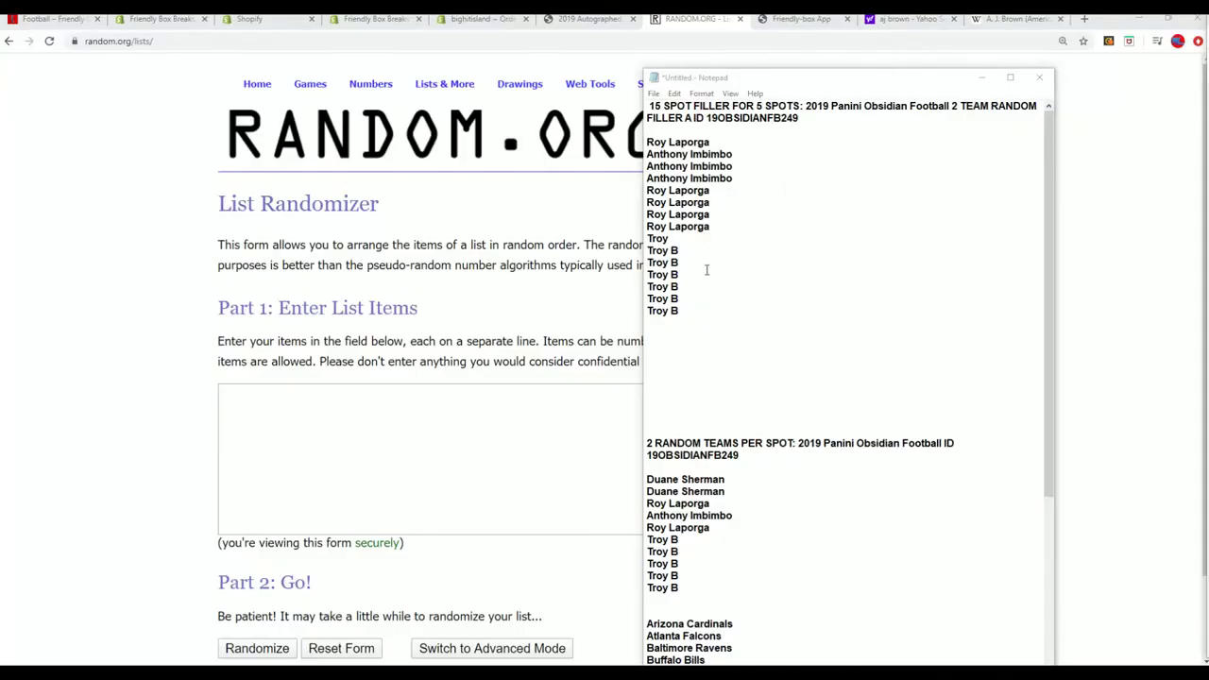
Copy all the names under the 15 SPOT FILLER heading in Notepad and paste them into the List Randomizer's items field.
{"action": "left_click_drag", "start_coordinate": [684, 315], "coordinate": [649, 142]}
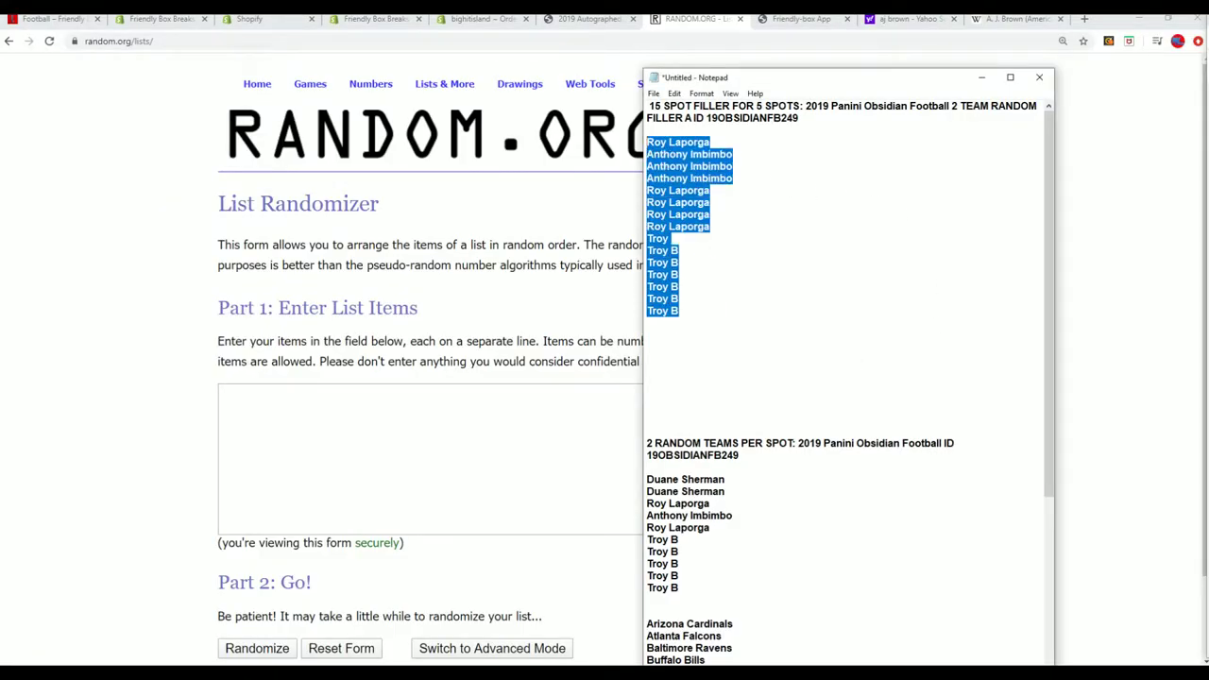
{"action": "right_click", "coordinate": [672, 148]}
{"action": "left_click", "coordinate": [701, 193]}
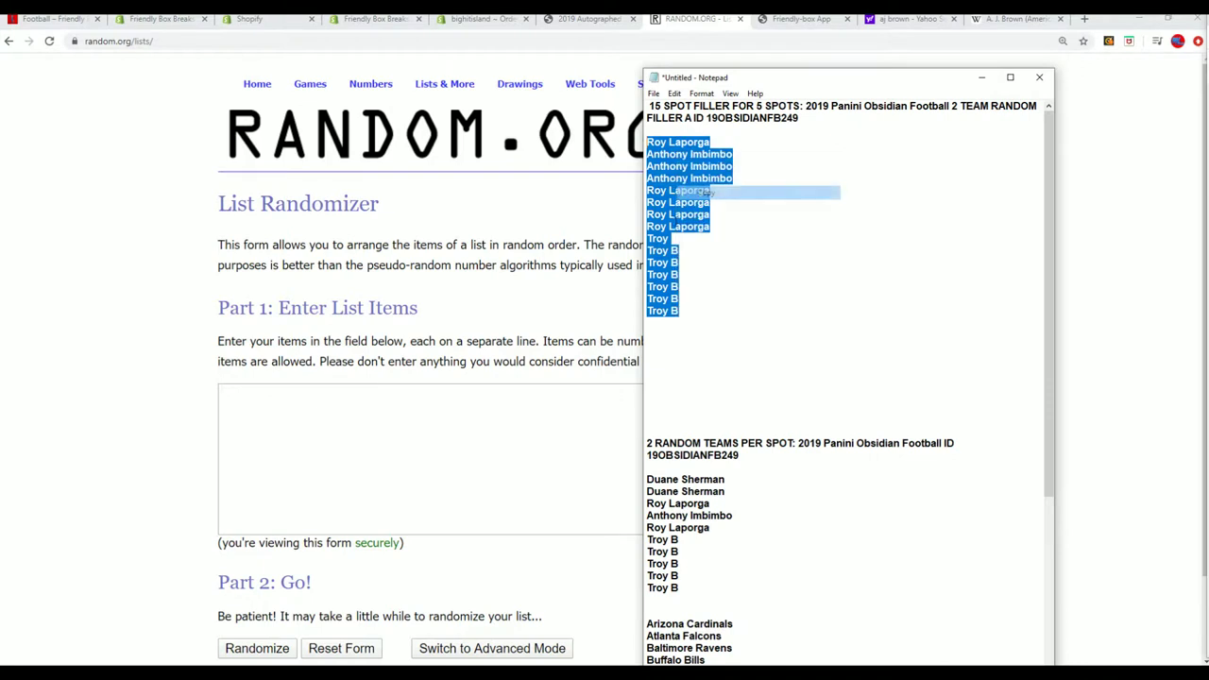
{"action": "right_click", "coordinate": [253, 410]}
{"action": "left_click", "coordinate": [272, 491]}
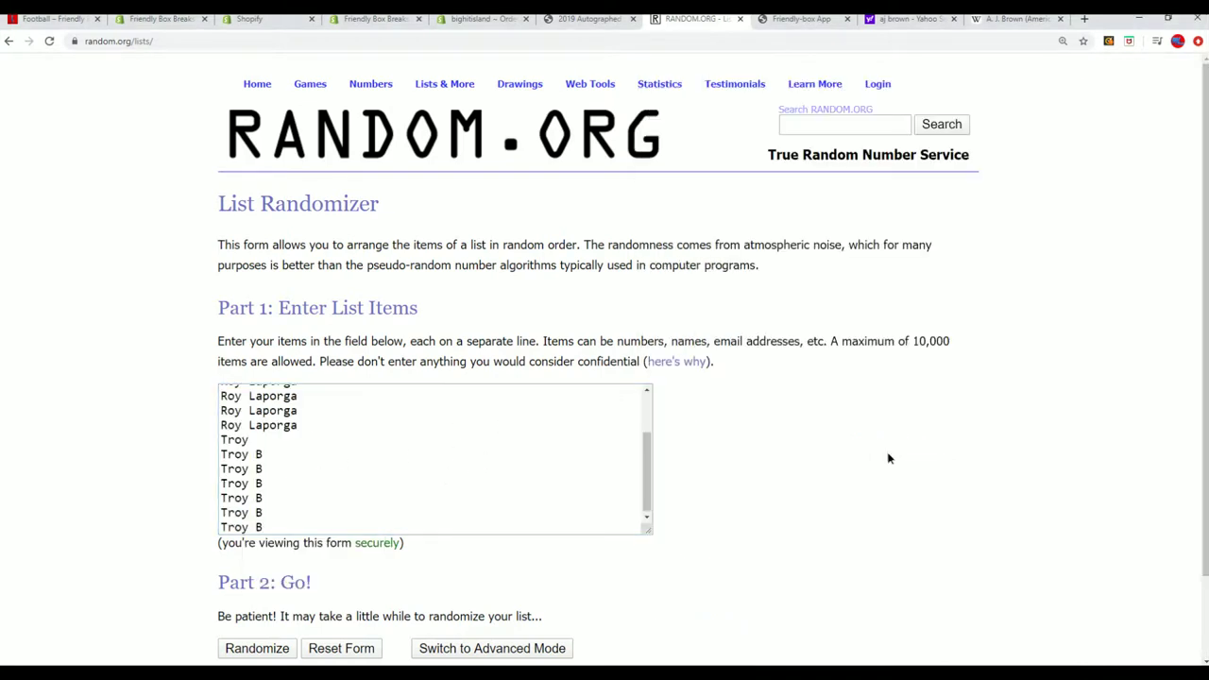
Randomize the 15-name filler list seven times in total.
{"action": "scroll", "coordinate": [888, 458], "scroll_direction": "down", "scroll_amount": 1}
{"action": "left_click", "coordinate": [257, 552]}
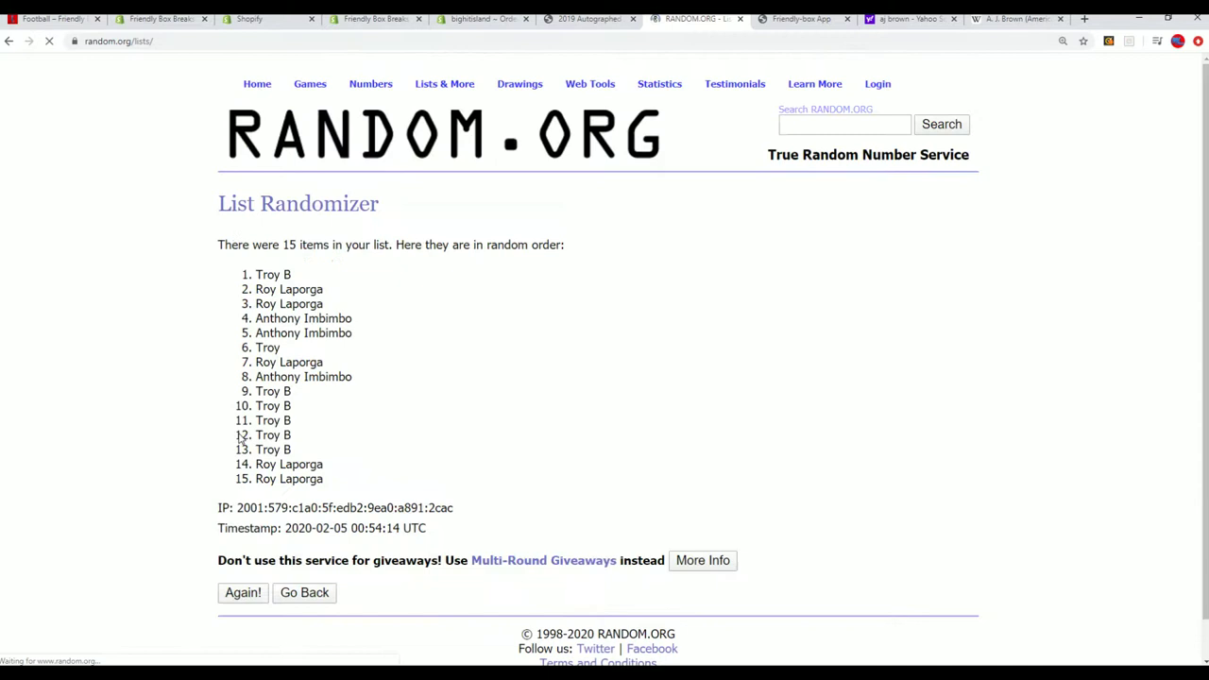
{"action": "scroll", "coordinate": [302, 397], "scroll_direction": "down", "scroll_amount": 1}
{"action": "left_click", "coordinate": [241, 552]}
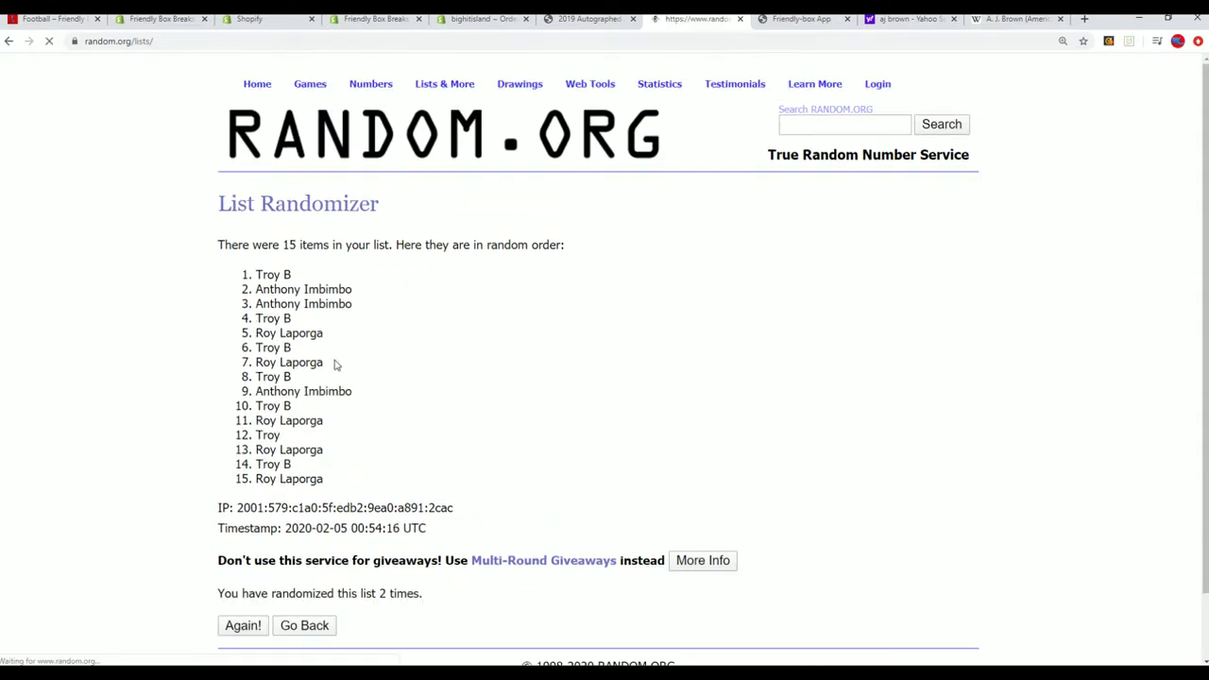
{"action": "scroll", "coordinate": [284, 473], "scroll_direction": "down", "scroll_amount": 1}
{"action": "left_click", "coordinate": [244, 553]}
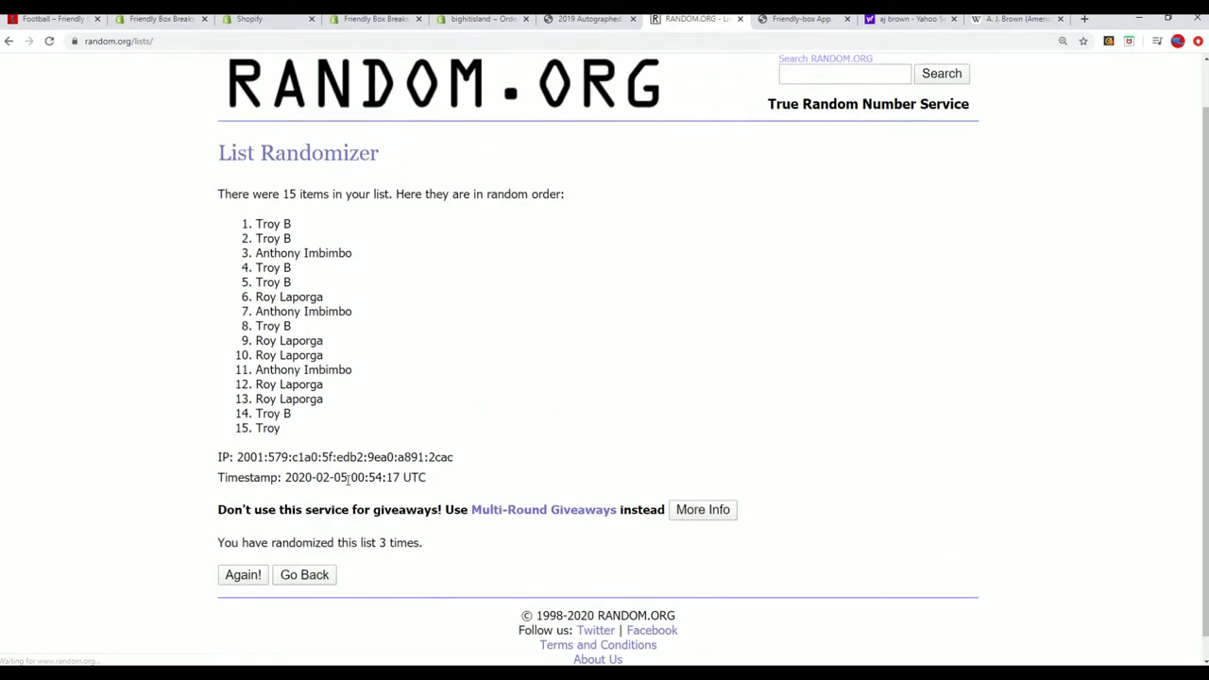
{"action": "left_click", "coordinate": [246, 581]}
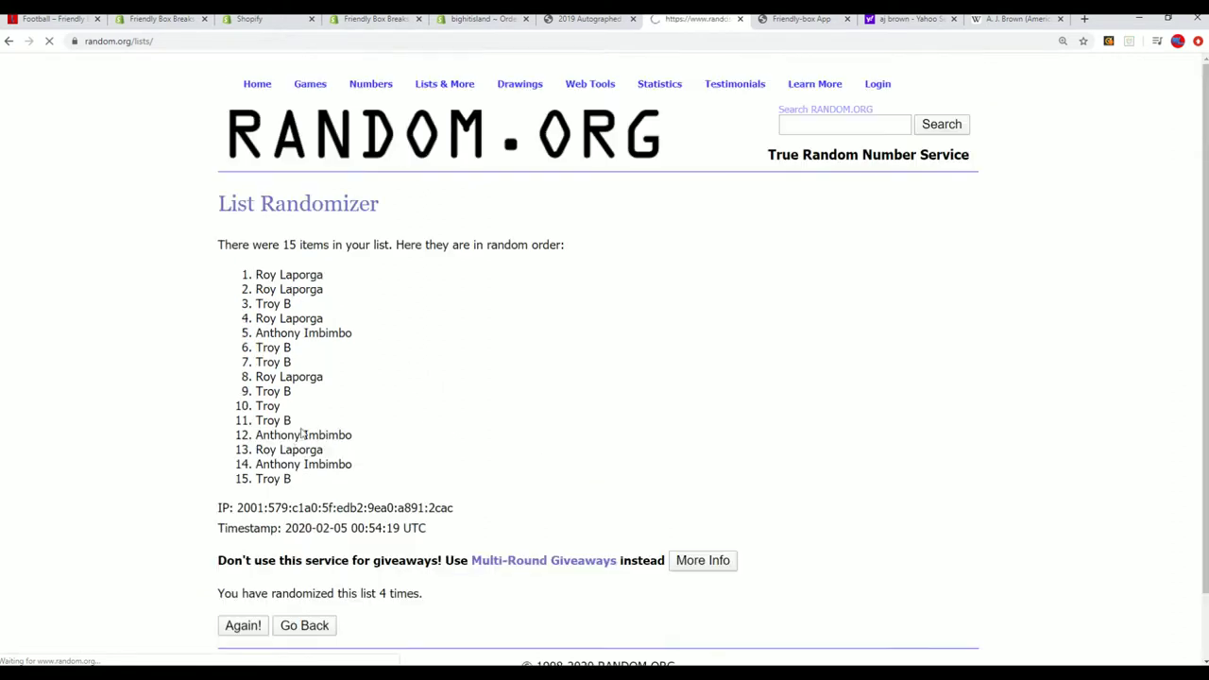
{"action": "scroll", "coordinate": [302, 433], "scroll_direction": "down", "scroll_amount": 1}
{"action": "left_click", "coordinate": [248, 556]}
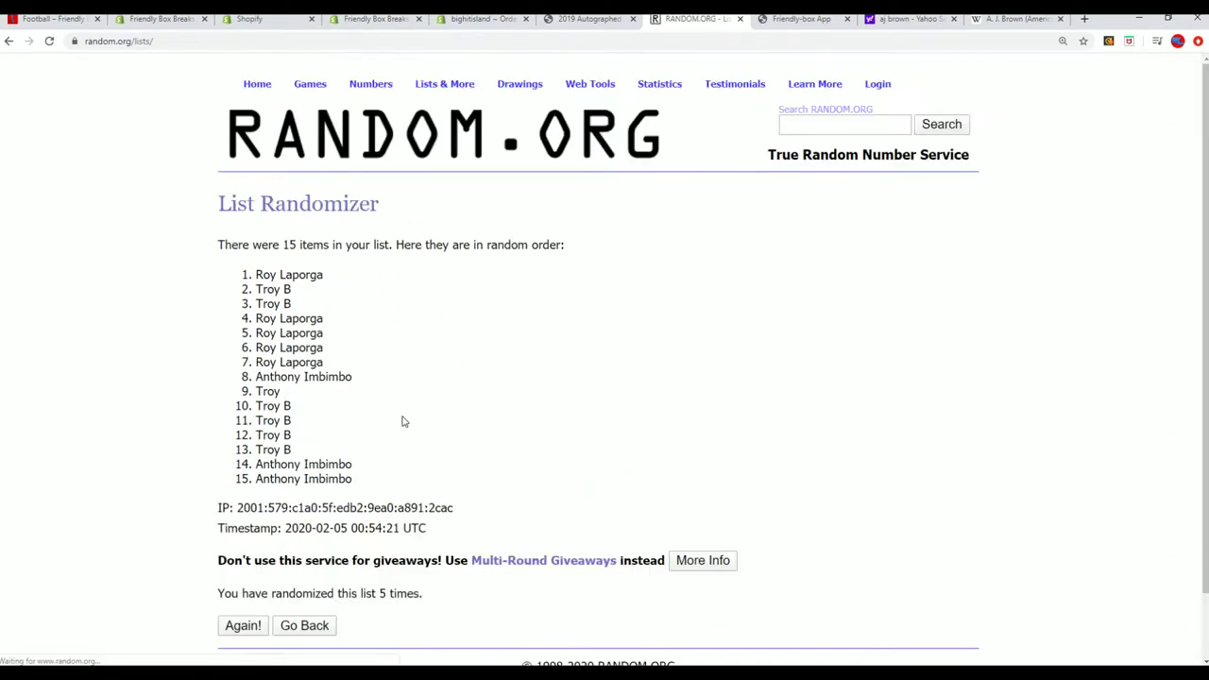
{"action": "scroll", "coordinate": [402, 421], "scroll_direction": "down", "scroll_amount": 1}
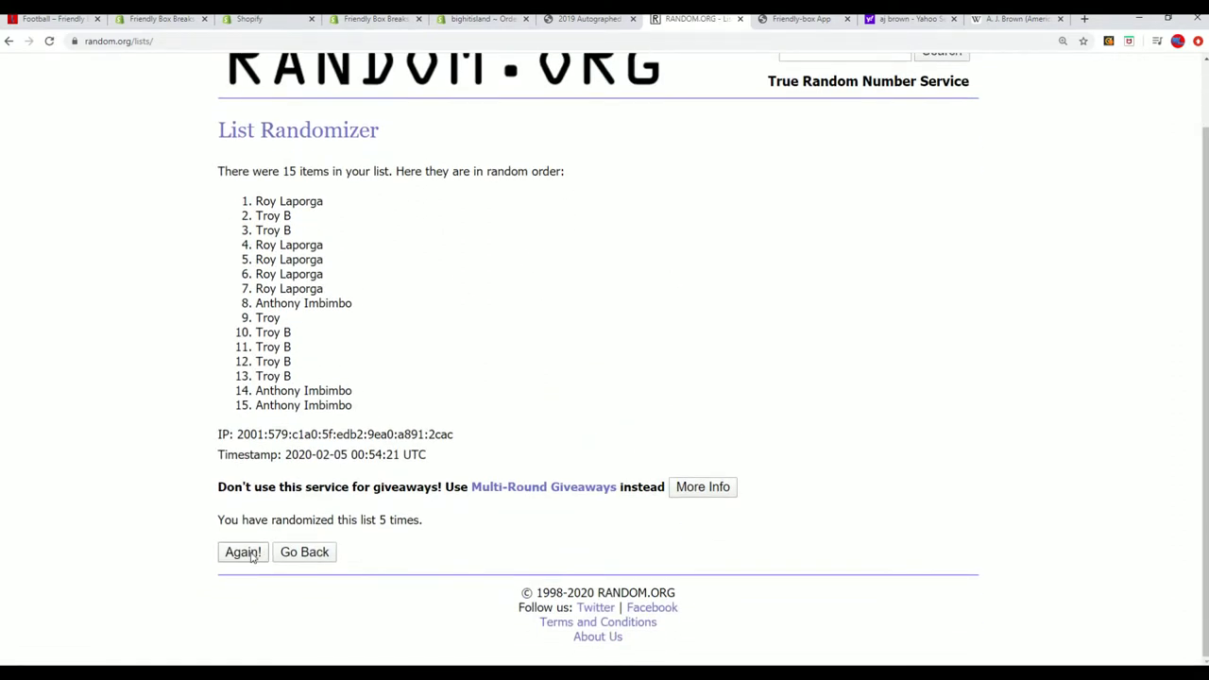
{"action": "left_click", "coordinate": [252, 554]}
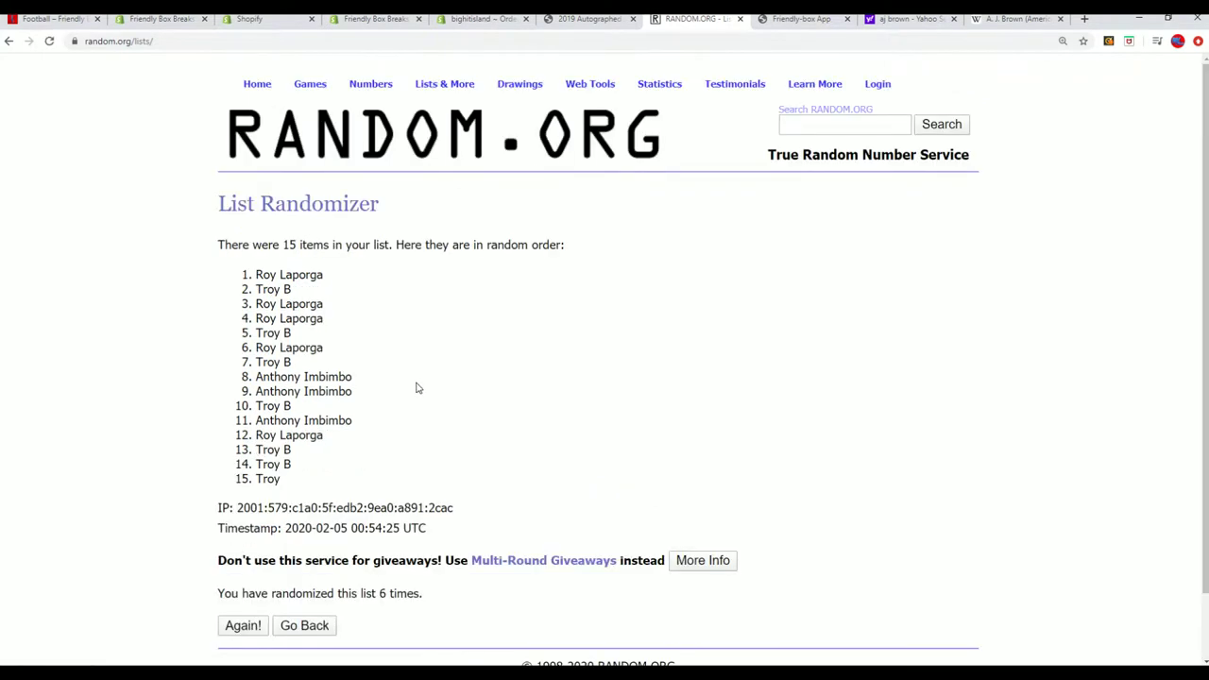
{"action": "scroll", "coordinate": [444, 386], "scroll_direction": "down", "scroll_amount": 1}
{"action": "left_click", "coordinate": [238, 552]}
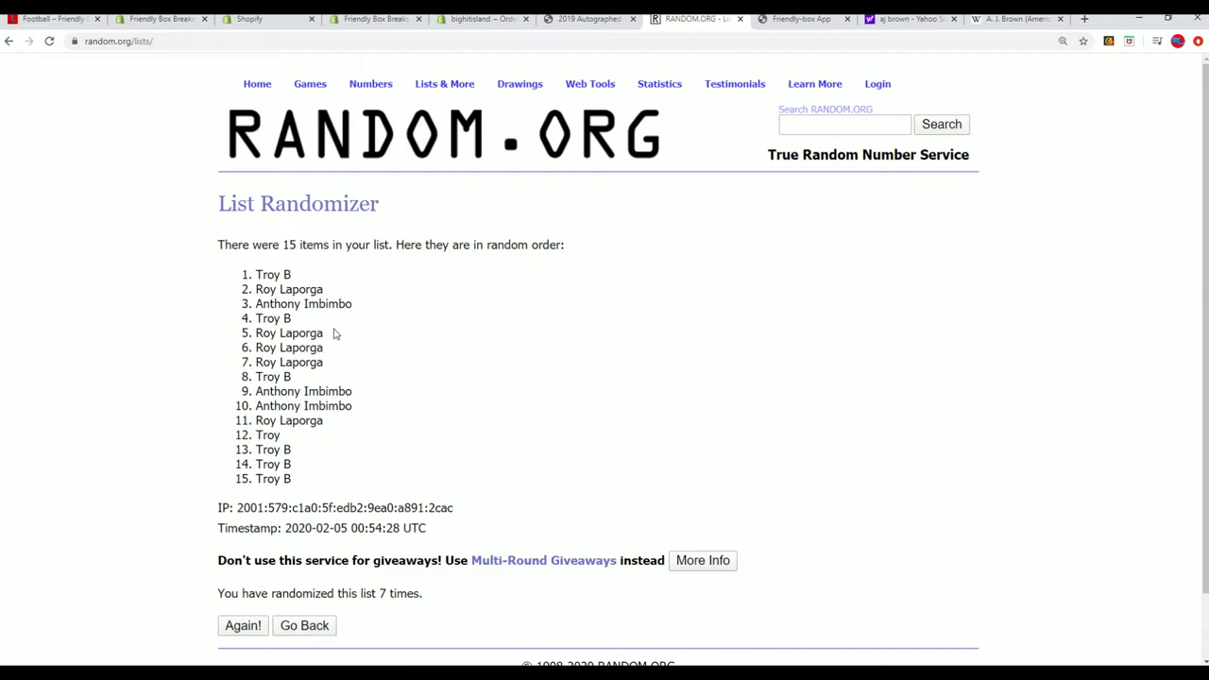
Append the top five randomized names to the 2 RANDOM TEAMS PER SPOT owner list in Notepad and repeat the whole list once below.
{"action": "left_click_drag", "start_coordinate": [325, 336], "coordinate": [263, 275]}
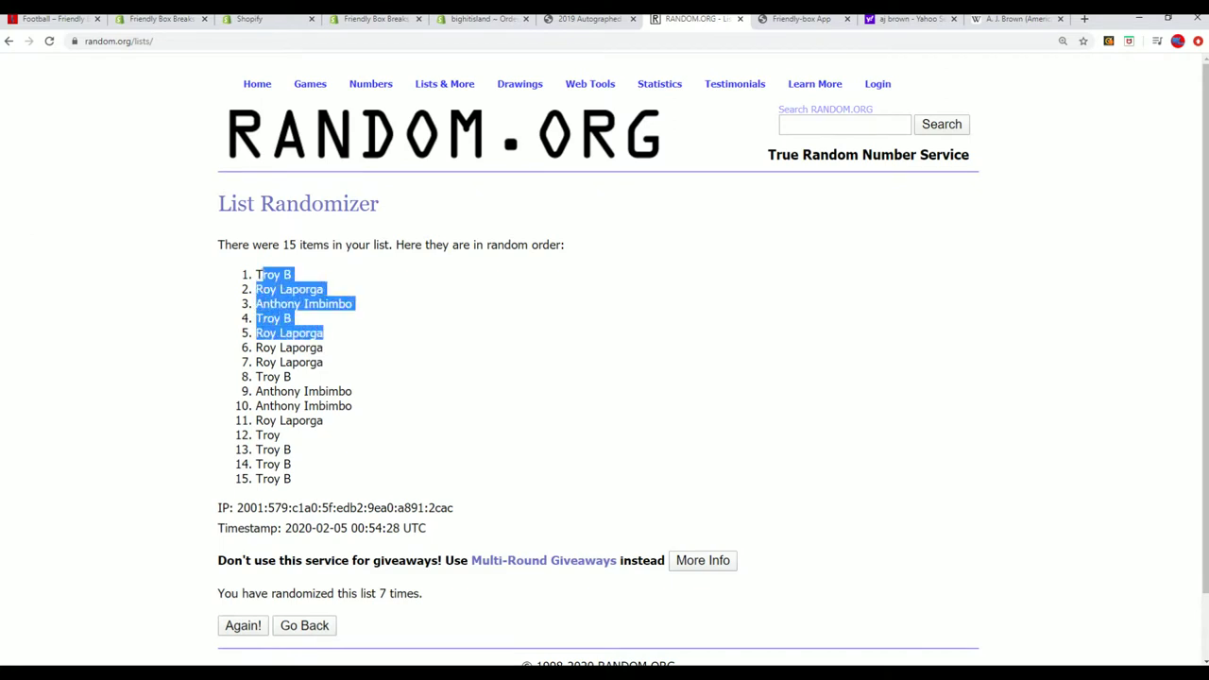
{"action": "right_click", "coordinate": [264, 275]}
{"action": "left_click", "coordinate": [302, 288]}
{"action": "key", "text": "alt+Tab"}
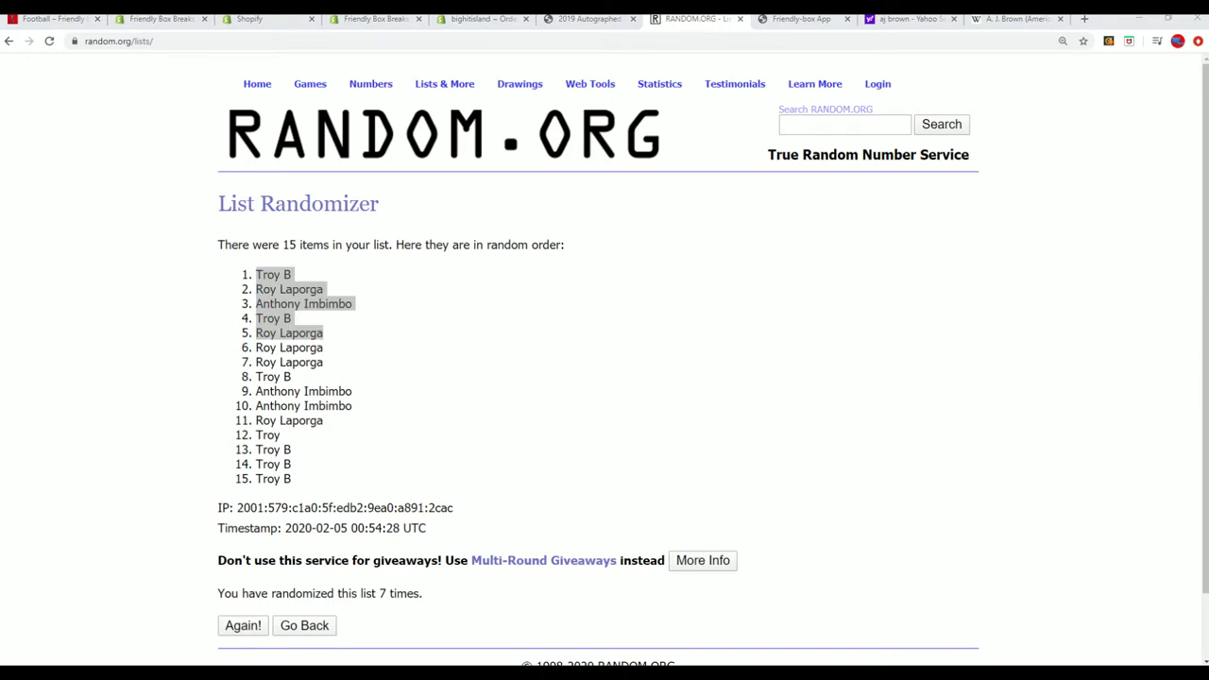
{"action": "key", "text": "alt+Tab"}
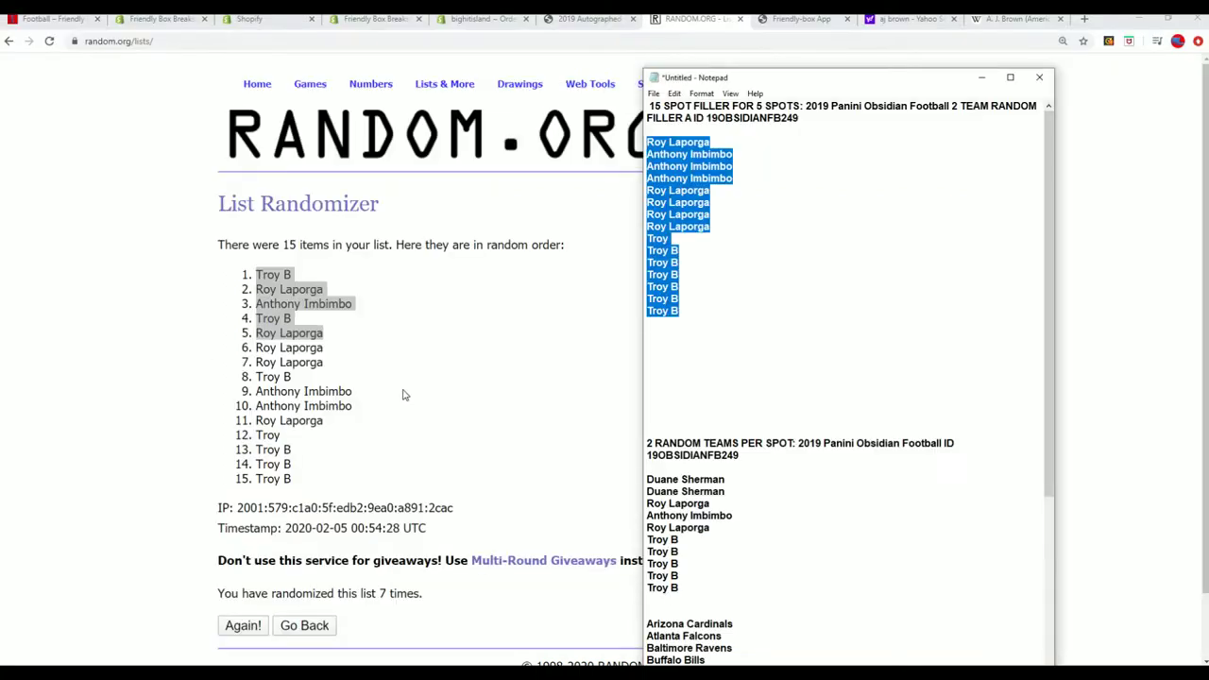
{"action": "left_click_drag", "start_coordinate": [801, 118], "coordinate": [705, 118]}
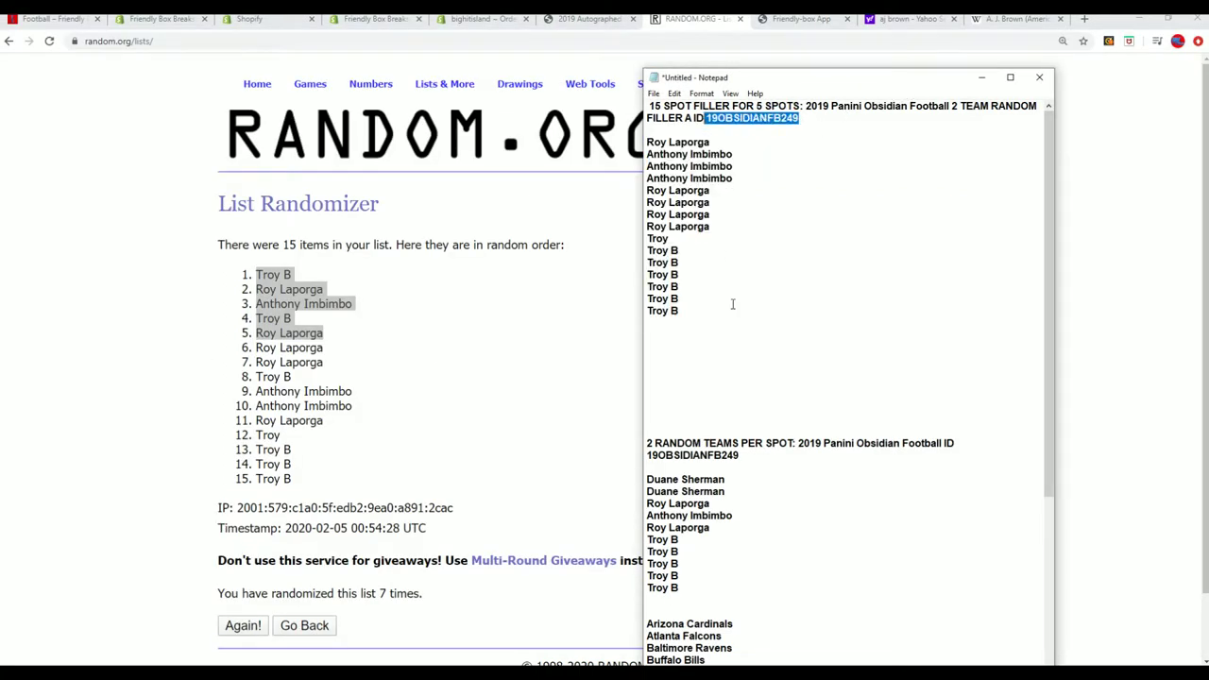
{"action": "left_click", "coordinate": [688, 589]}
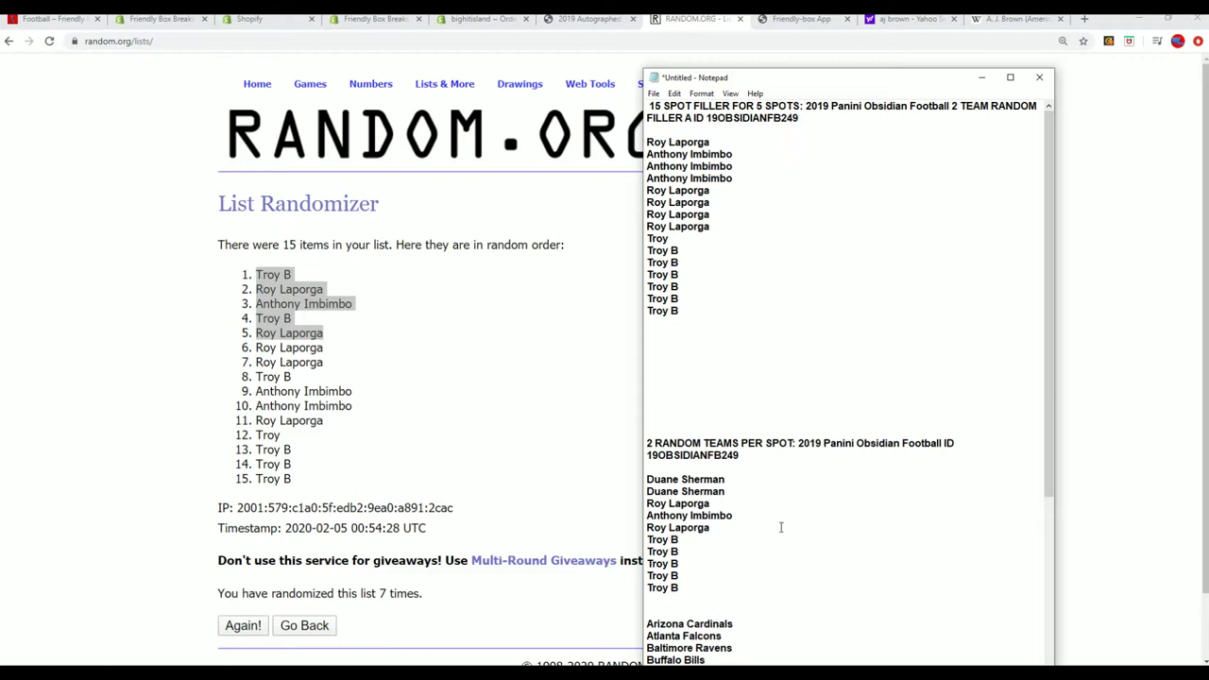
{"action": "key", "text": "Return"}
{"action": "key", "text": "ctrl+v"}
{"action": "scroll", "coordinate": [780, 527], "scroll_direction": "down", "scroll_amount": 3}
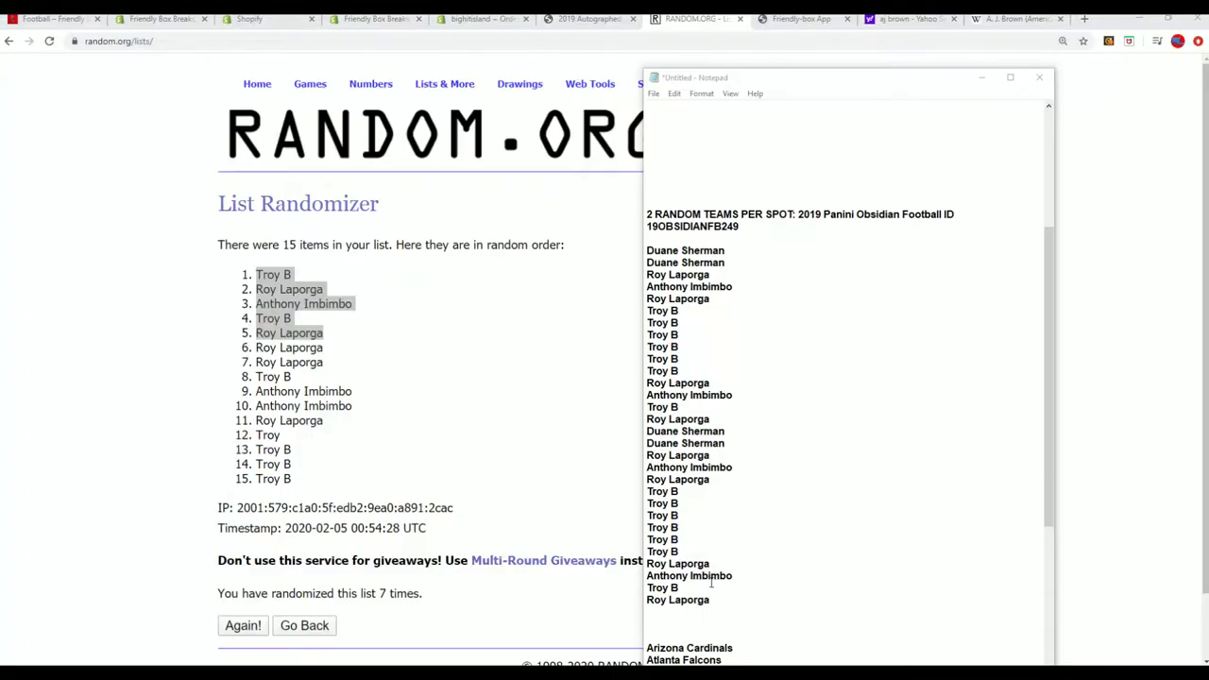
Copy the doubled owner list from Notepad and paste it into a blank List Randomizer form on RANDOM.ORG.
{"action": "left_click_drag", "start_coordinate": [710, 601], "coordinate": [648, 252]}
{"action": "right_click", "coordinate": [661, 257]}
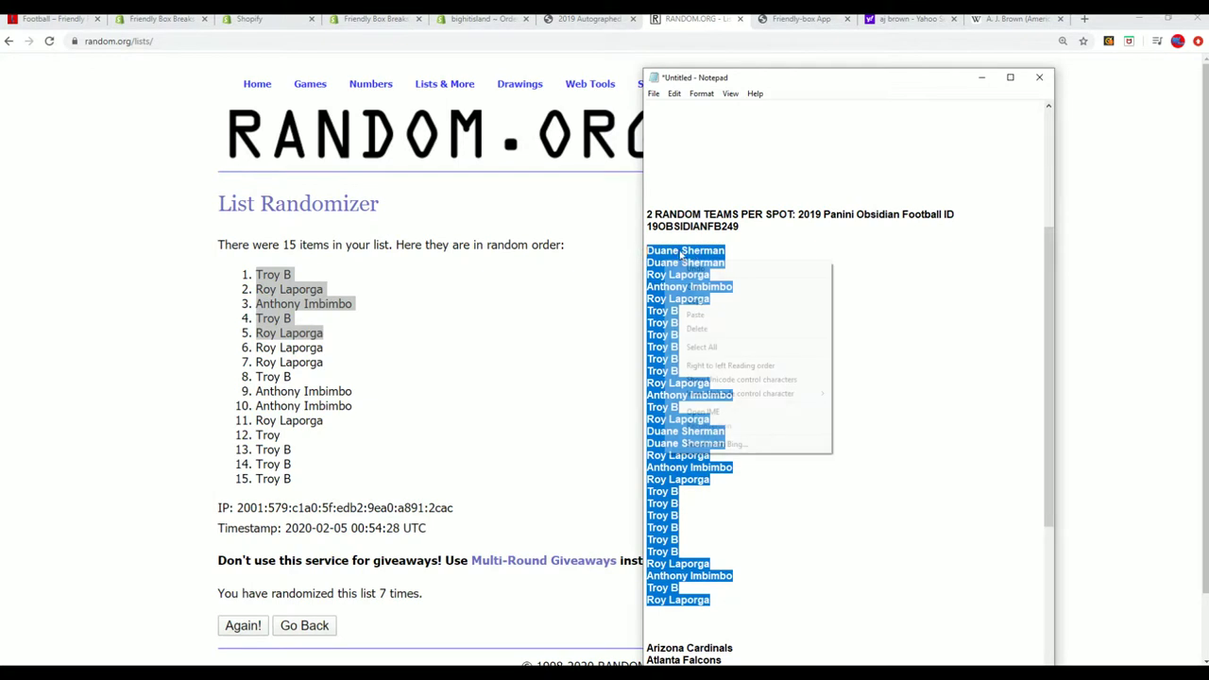
{"action": "left_click", "coordinate": [699, 299]}
{"action": "key", "text": "alt+Tab"}
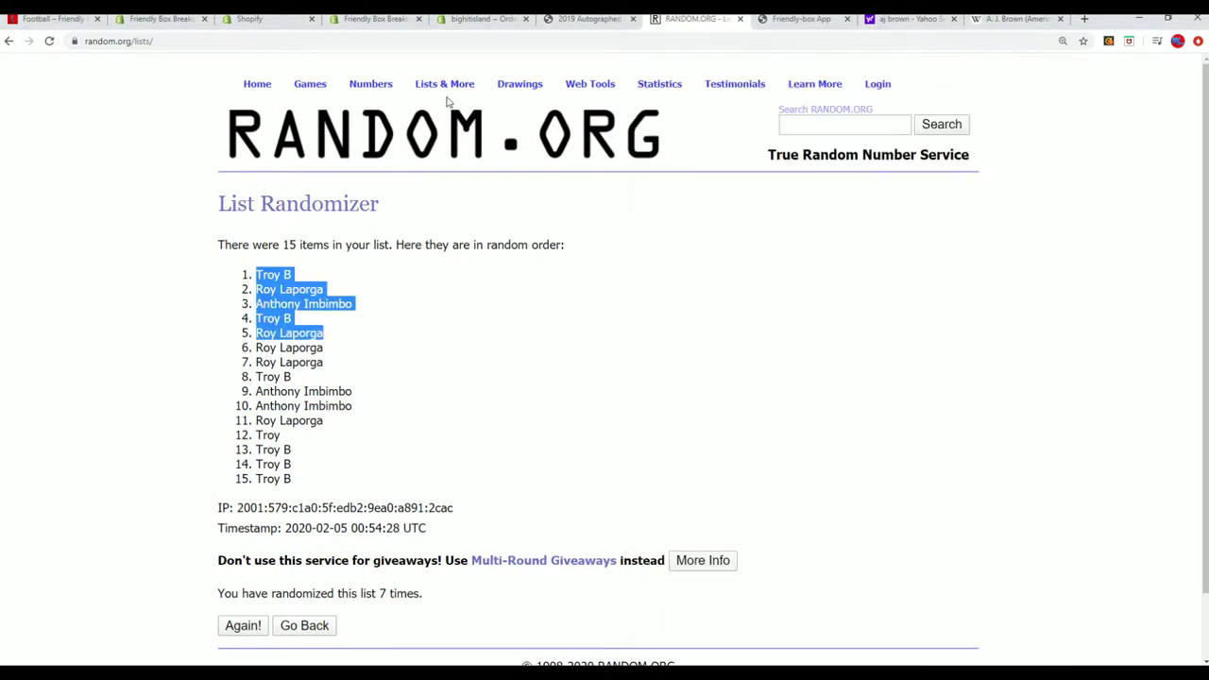
{"action": "left_click", "coordinate": [455, 108]}
{"action": "right_click", "coordinate": [253, 407]}
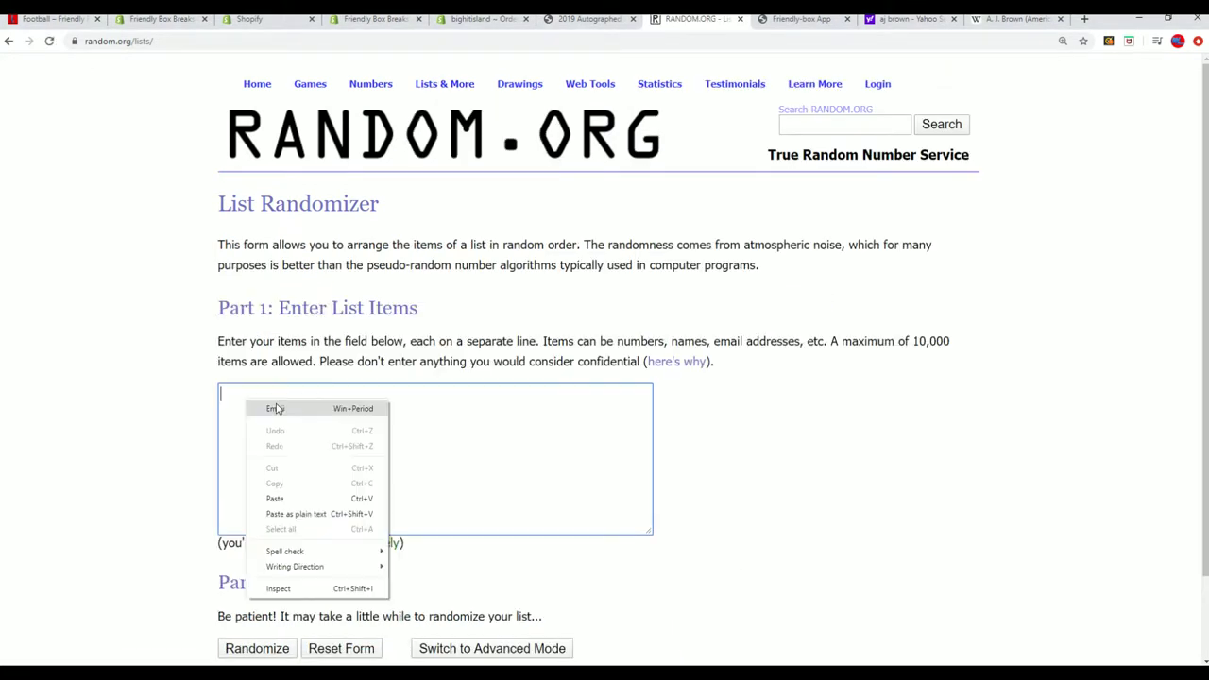
{"action": "left_click", "coordinate": [284, 500]}
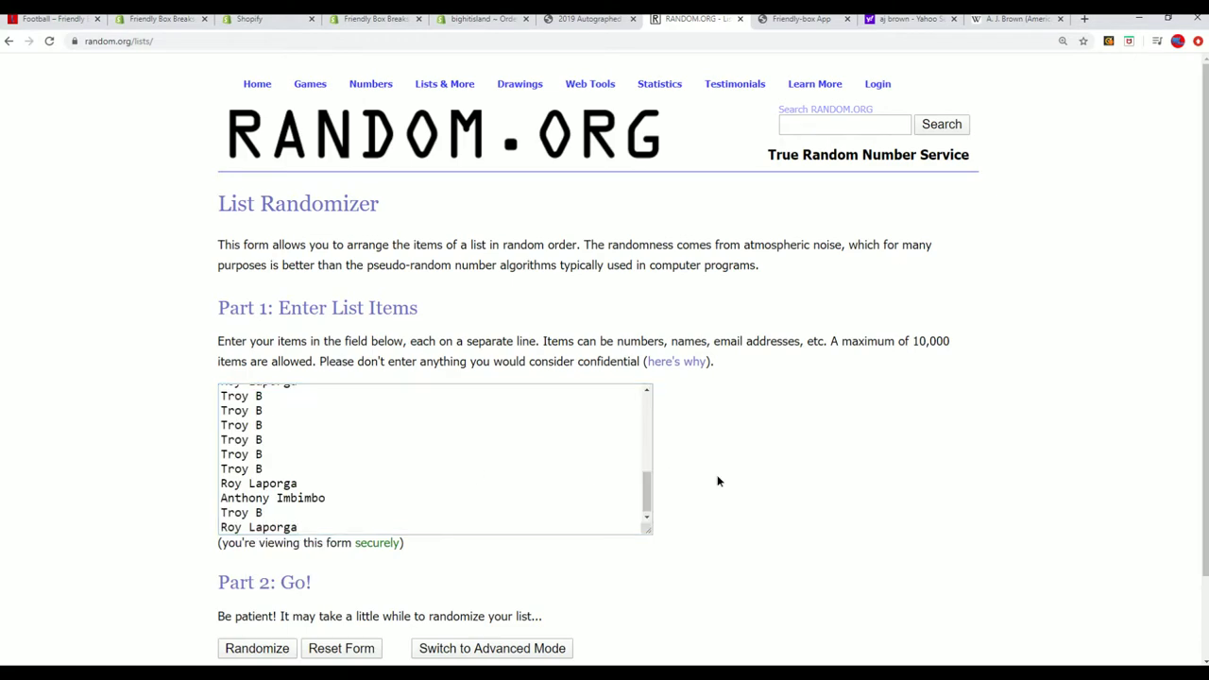
Randomize the 30-entry owner list seven times in total.
{"action": "left_click", "coordinate": [240, 647]}
{"action": "scroll", "coordinate": [377, 558], "scroll_direction": "down", "scroll_amount": 3}
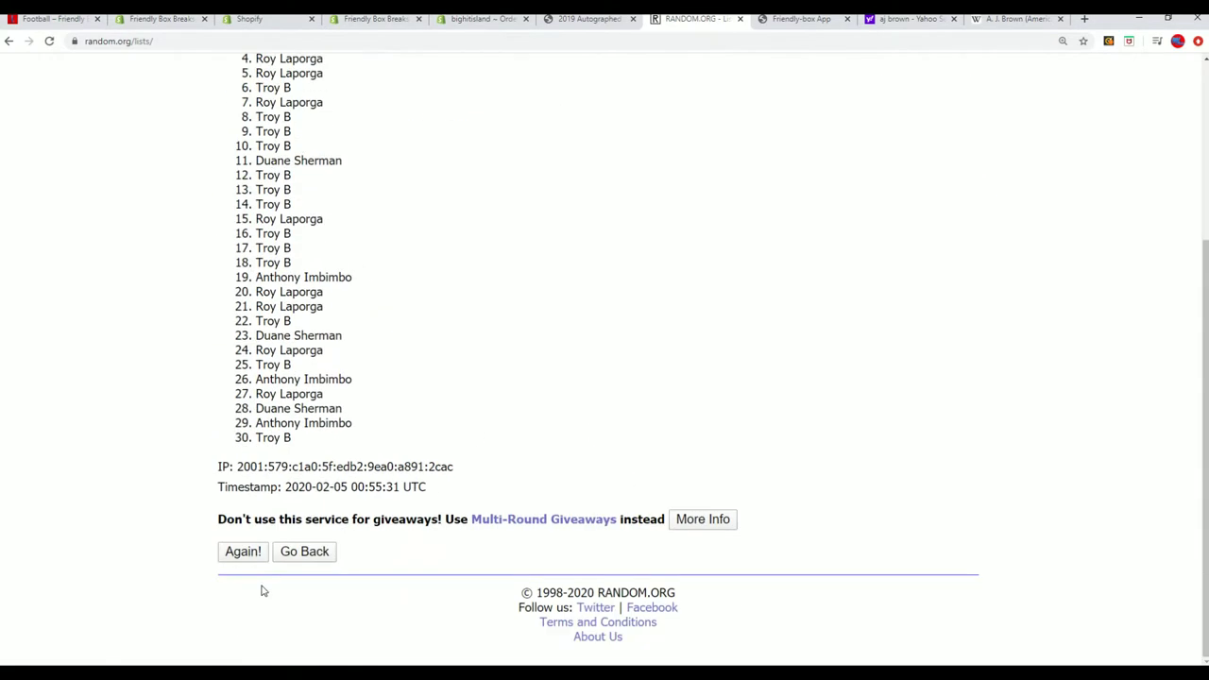
{"action": "scroll", "coordinate": [239, 555], "scroll_direction": "down", "scroll_amount": 5}
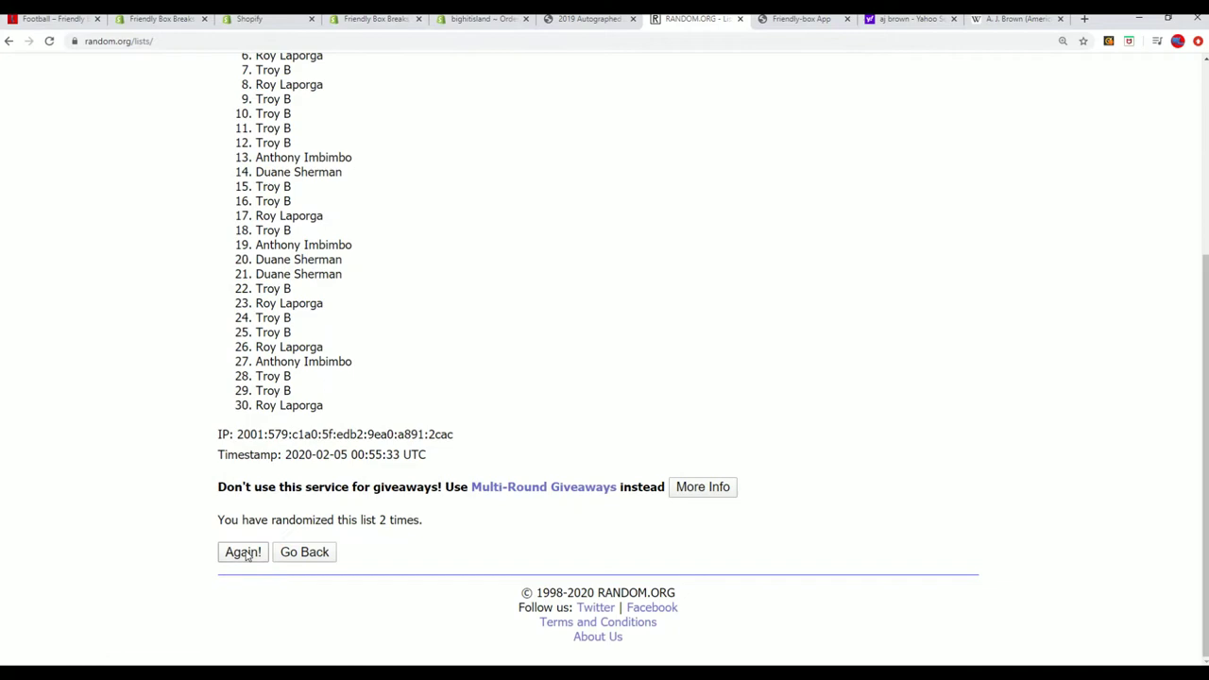
{"action": "left_click", "coordinate": [243, 552]}
{"action": "scroll", "coordinate": [350, 511], "scroll_direction": "down", "scroll_amount": 1}
{"action": "scroll", "coordinate": [349, 510], "scroll_direction": "down", "scroll_amount": 2}
{"action": "left_click", "coordinate": [237, 553]}
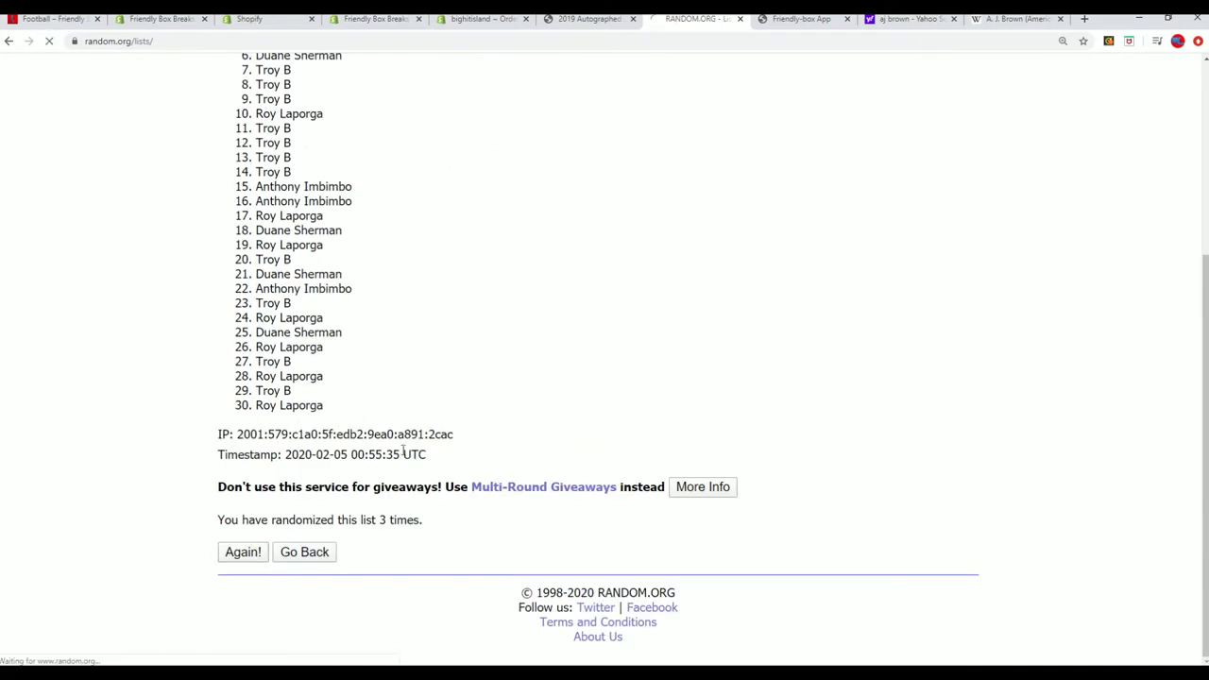
{"action": "scroll", "coordinate": [242, 579], "scroll_direction": "down", "scroll_amount": 3}
{"action": "left_click", "coordinate": [243, 552]}
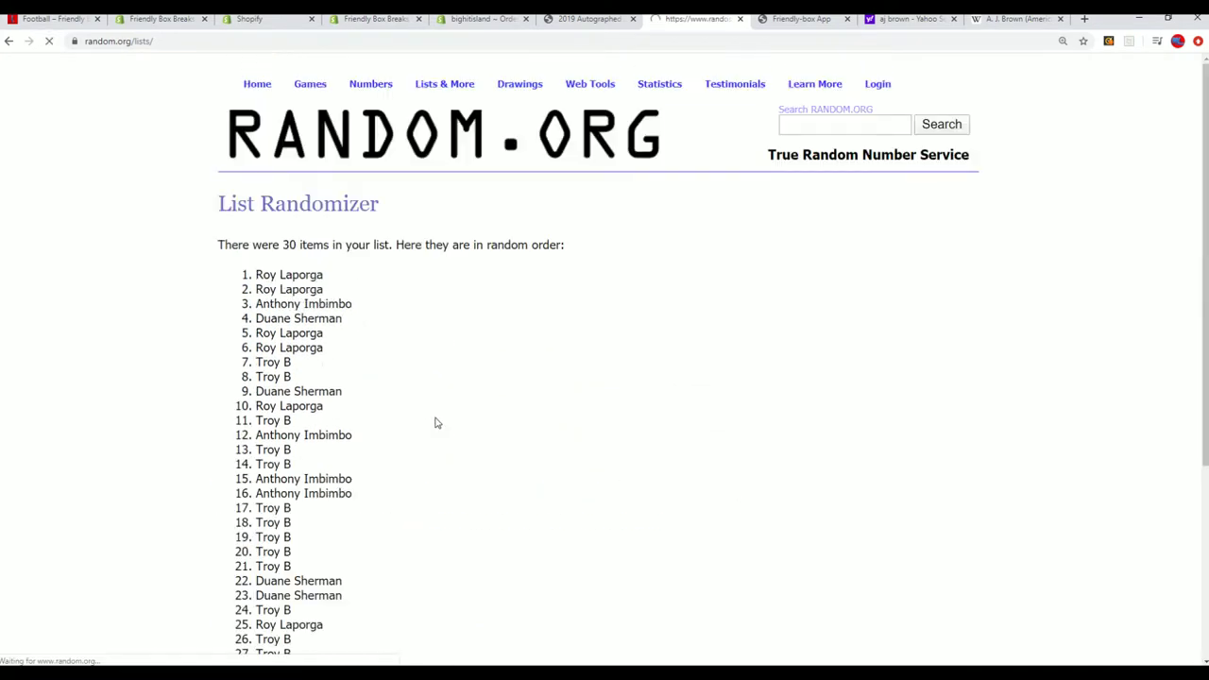
{"action": "scroll", "coordinate": [435, 421], "scroll_direction": "down", "scroll_amount": 5}
{"action": "left_click", "coordinate": [236, 553]}
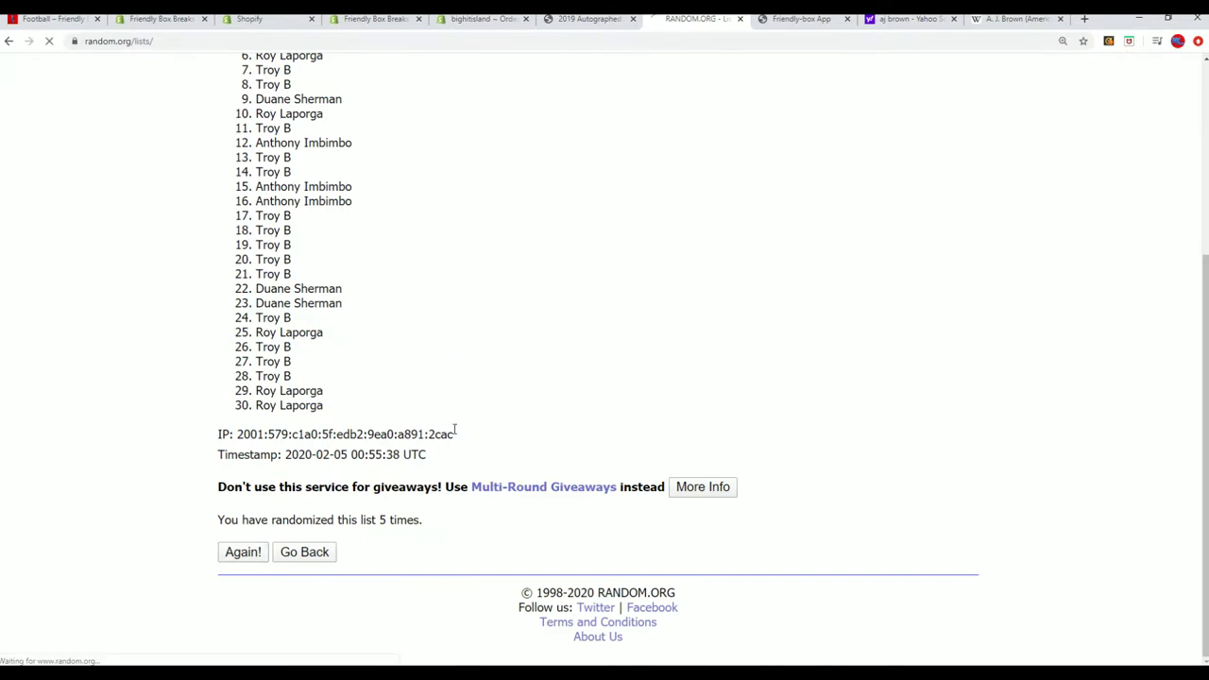
{"action": "scroll", "coordinate": [374, 491], "scroll_direction": "down", "scroll_amount": 5}
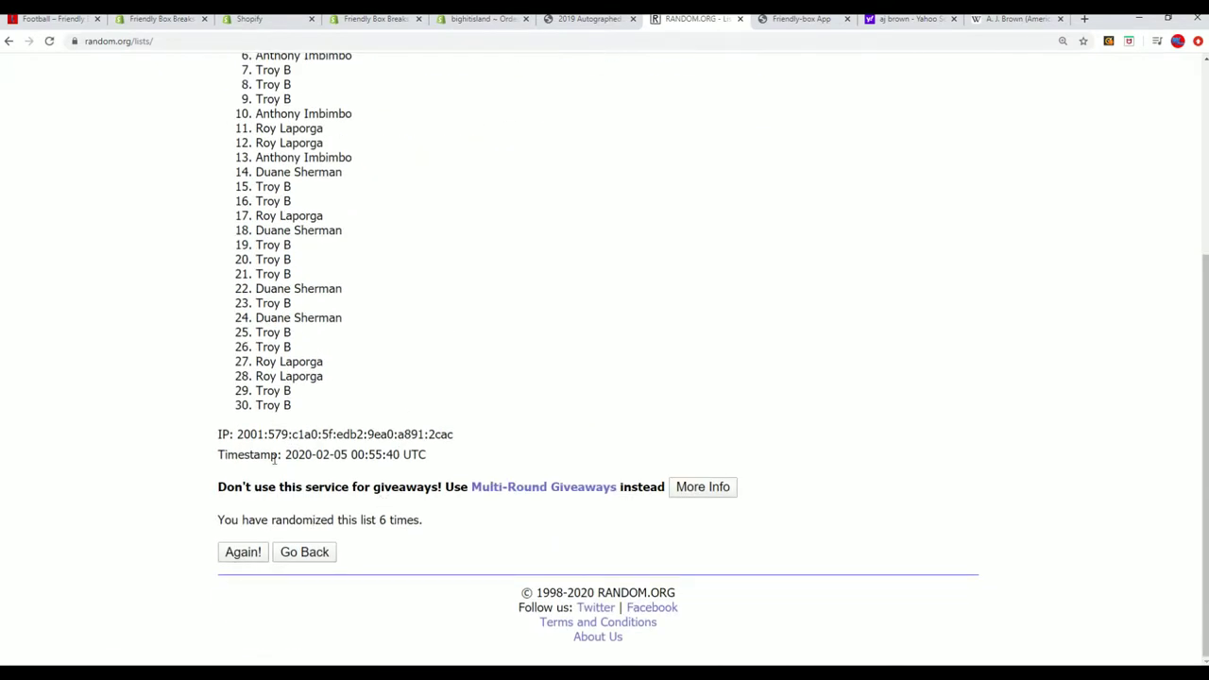
{"action": "left_click", "coordinate": [245, 552]}
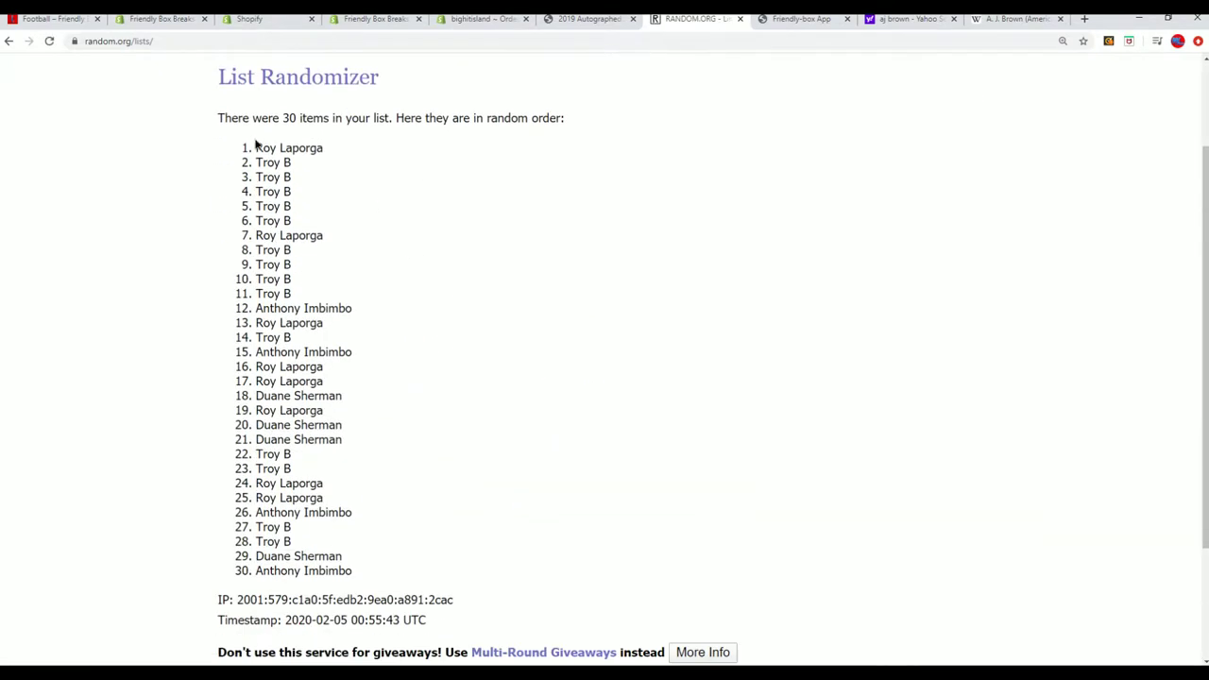
Copy the 30 randomized owner entries and paste them into the OWNER NAMES column of the Excel sheet, starting at A2.
{"action": "left_click_drag", "start_coordinate": [256, 149], "coordinate": [366, 582]}
{"action": "right_click", "coordinate": [288, 401]}
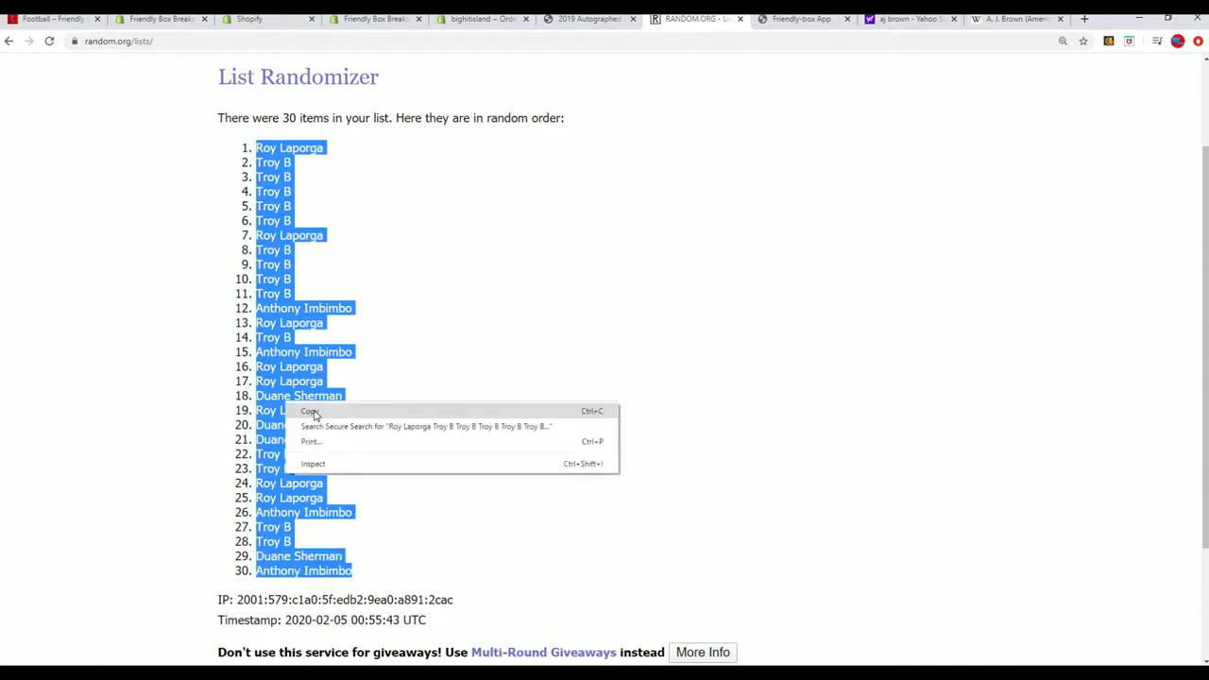
{"action": "left_click", "coordinate": [319, 412]}
{"action": "scroll", "coordinate": [390, 539], "scroll_direction": "down", "scroll_amount": 3}
{"action": "scroll", "coordinate": [393, 547], "scroll_direction": "up", "scroll_amount": 3}
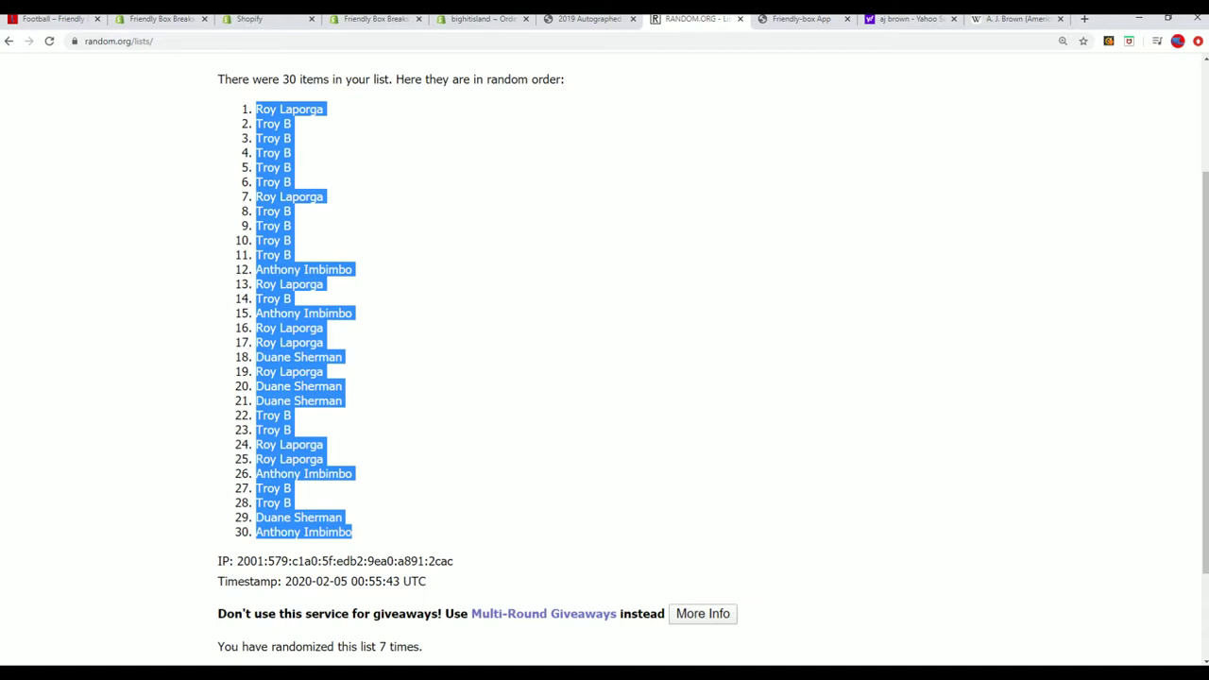
{"action": "key", "text": "alt+Tab"}
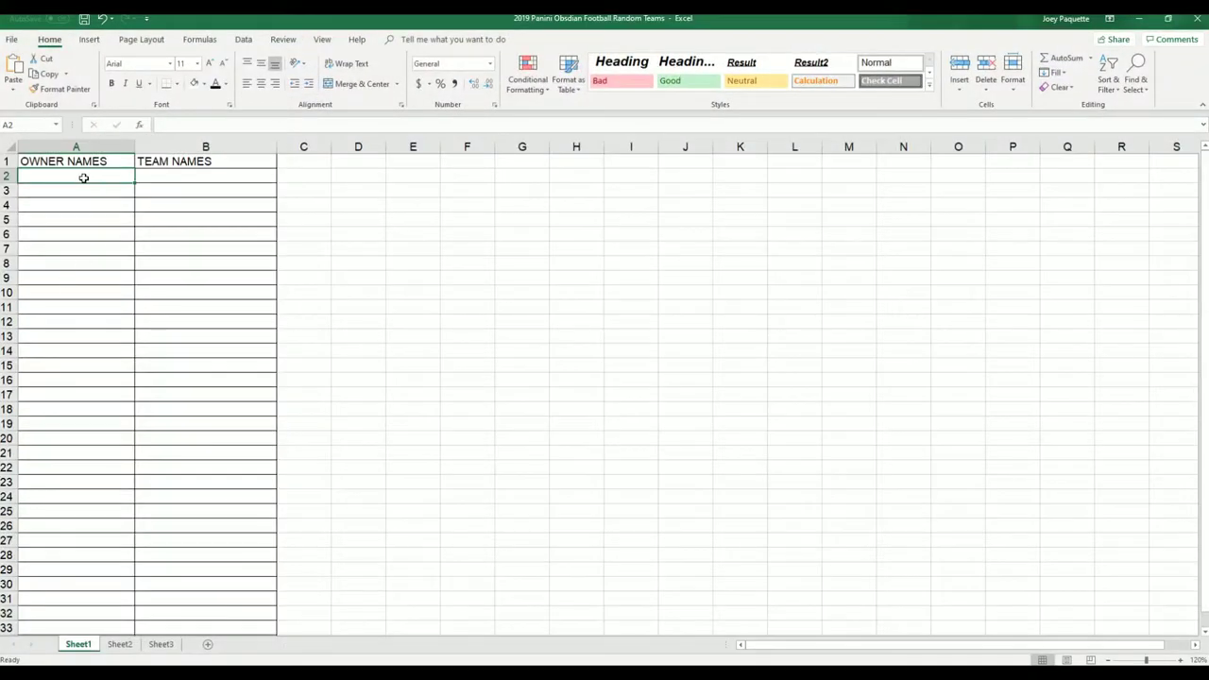
{"action": "right_click", "coordinate": [83, 178]}
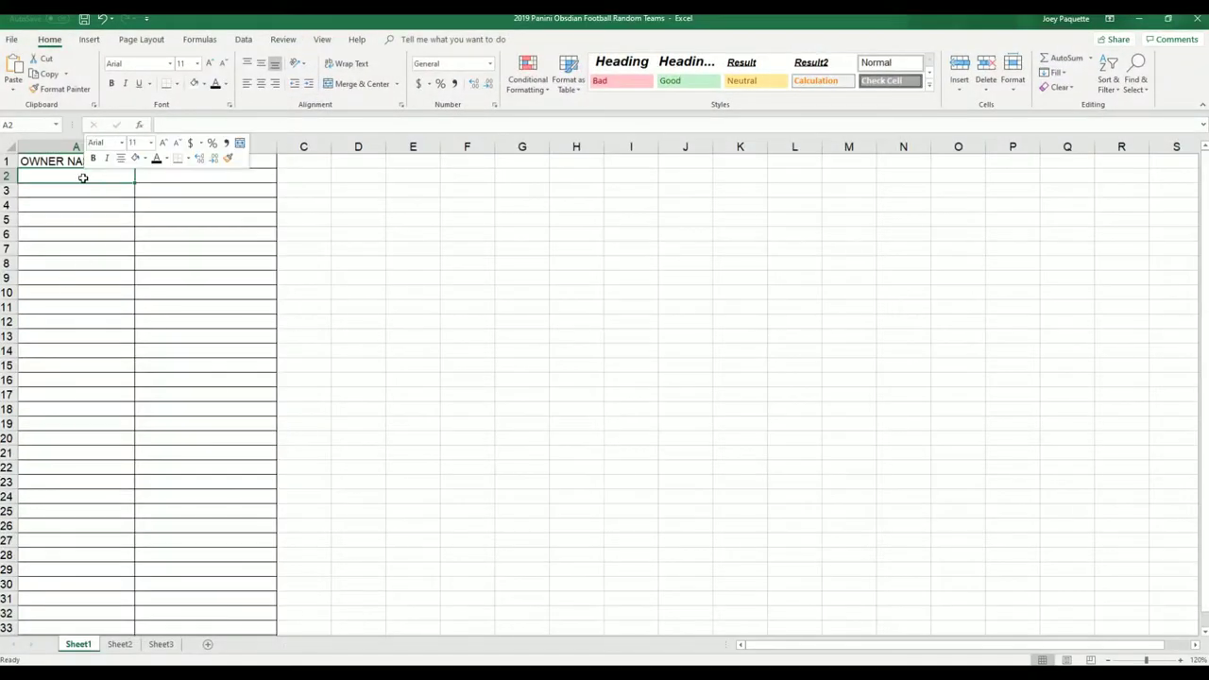
{"action": "left_click", "coordinate": [109, 235]}
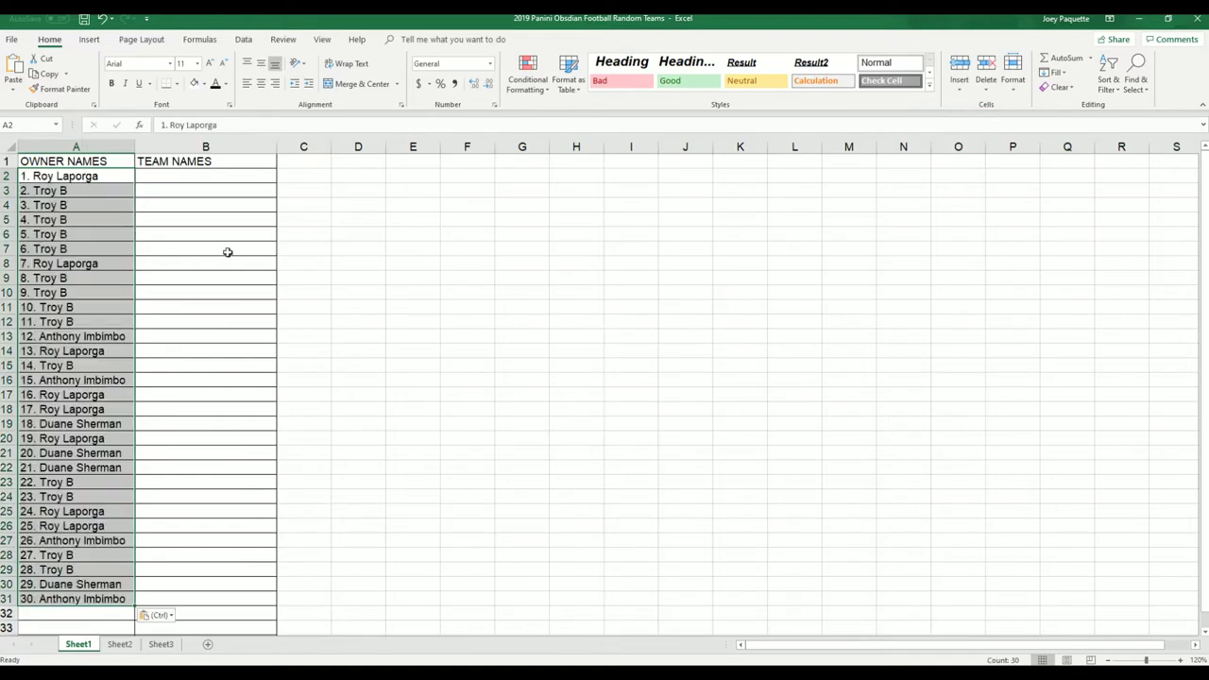
{"action": "left_click", "coordinate": [211, 174]}
Return to RANDOM.ORG from Excel and open a blank List Randomizer form.
{"action": "left_click", "coordinate": [1139, 18]}
{"action": "scroll", "coordinate": [845, 148], "scroll_direction": "up", "scroll_amount": 2}
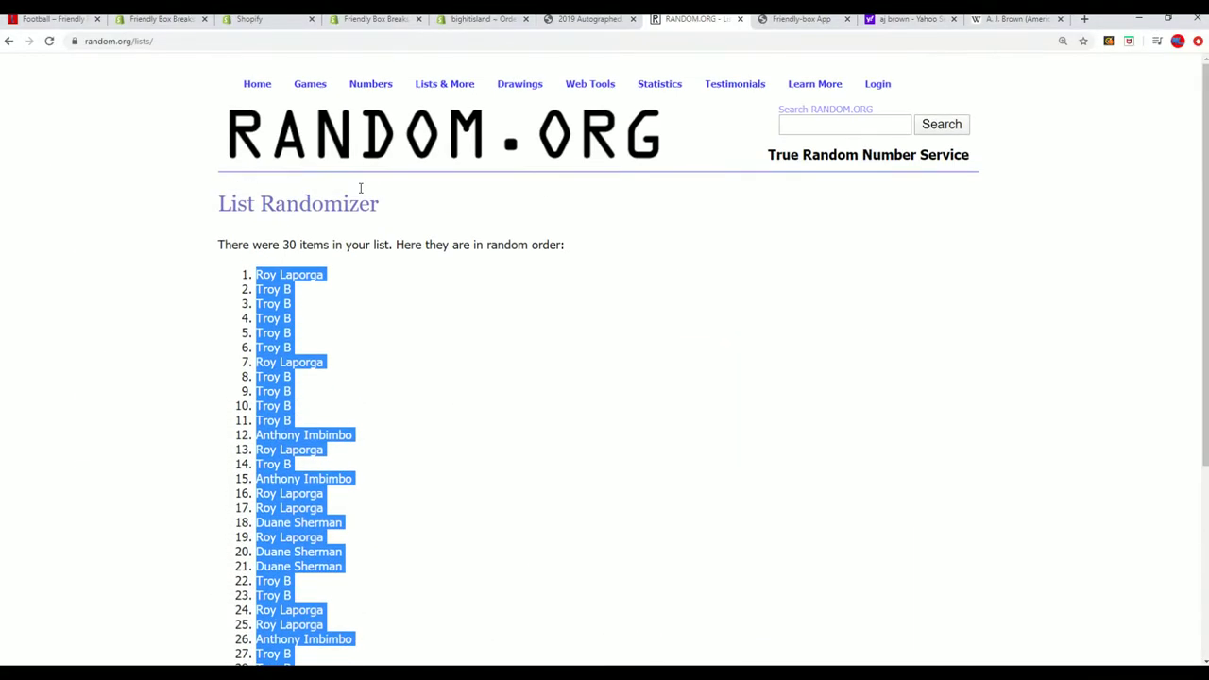
{"action": "left_click", "coordinate": [451, 105]}
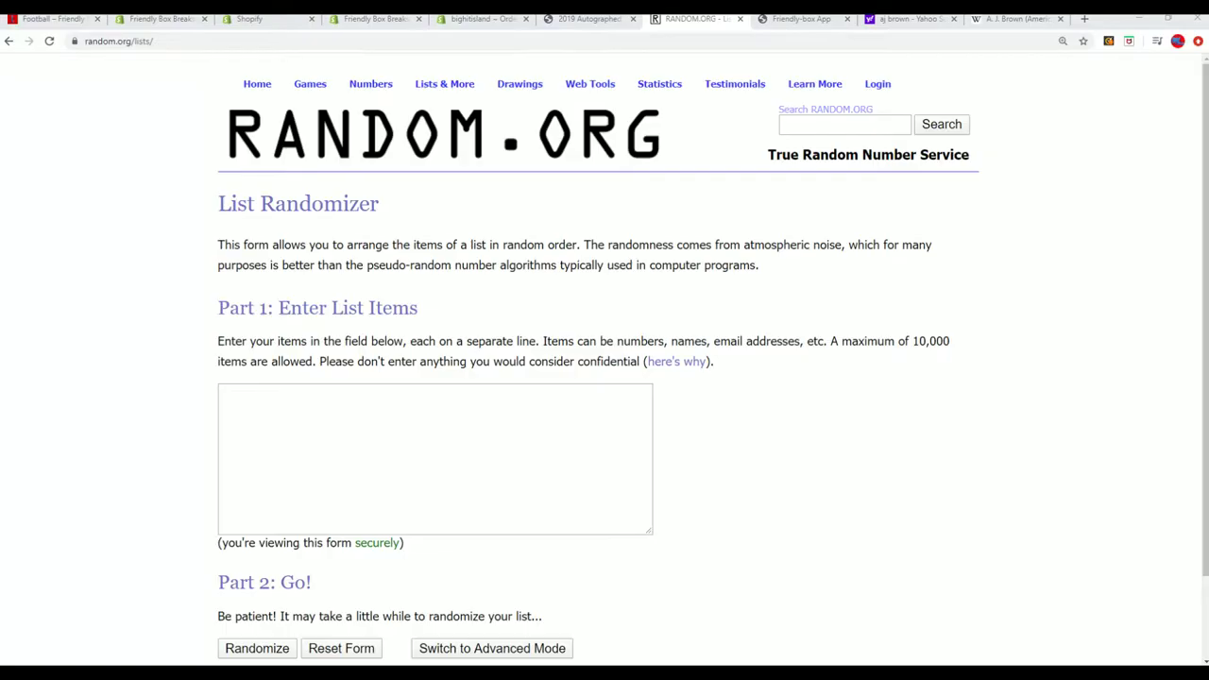
Copy the NFL team list, Arizona Cardinals through Washington Redskins, from Notepad and paste it into the List Randomizer form on RANDOM.ORG.
{"action": "key", "text": "alt+Tab"}
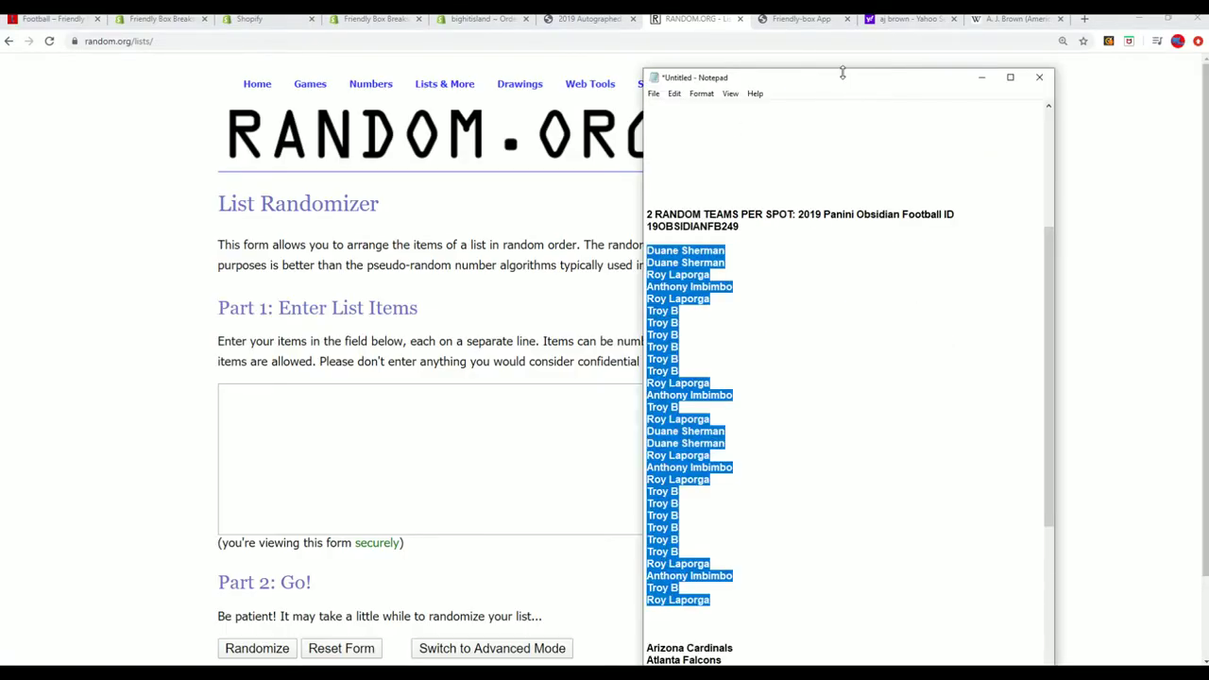
{"action": "left_click_drag", "start_coordinate": [842, 72], "coordinate": [841, 38]}
{"action": "scroll", "coordinate": [798, 491], "scroll_direction": "down", "scroll_amount": 5}
{"action": "scroll", "coordinate": [799, 491], "scroll_direction": "down", "scroll_amount": 3}
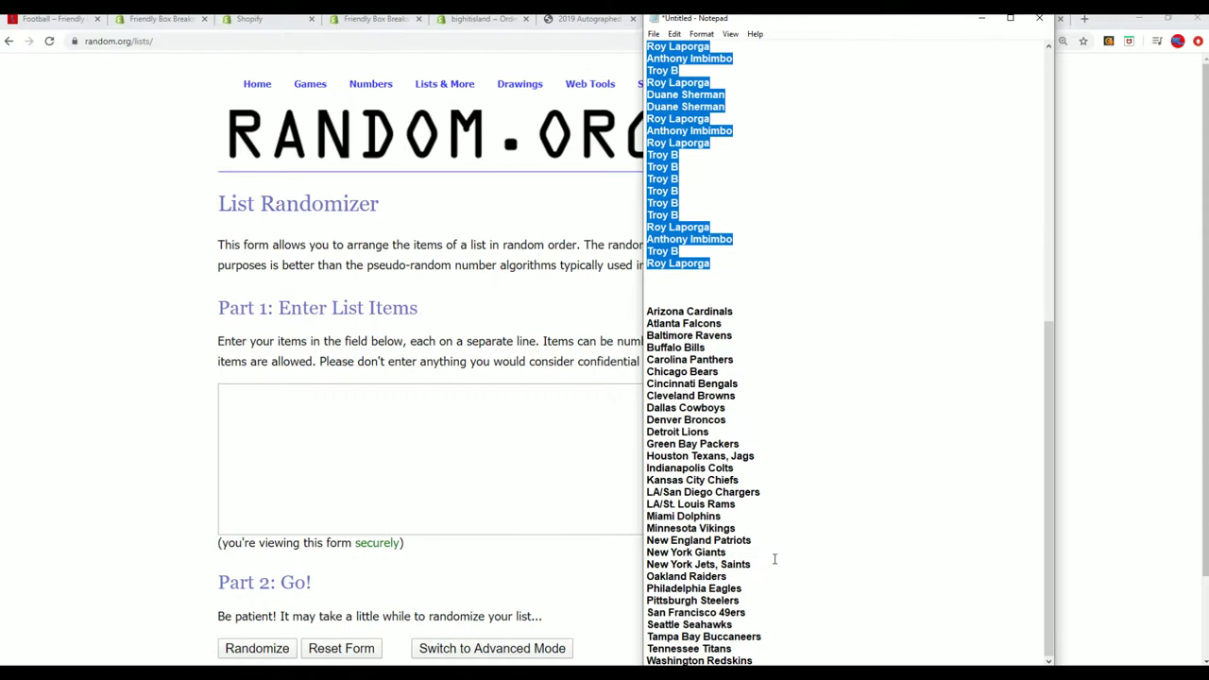
{"action": "left_click_drag", "start_coordinate": [760, 661], "coordinate": [647, 310]}
{"action": "right_click", "coordinate": [689, 354]}
{"action": "left_click", "coordinate": [718, 394]}
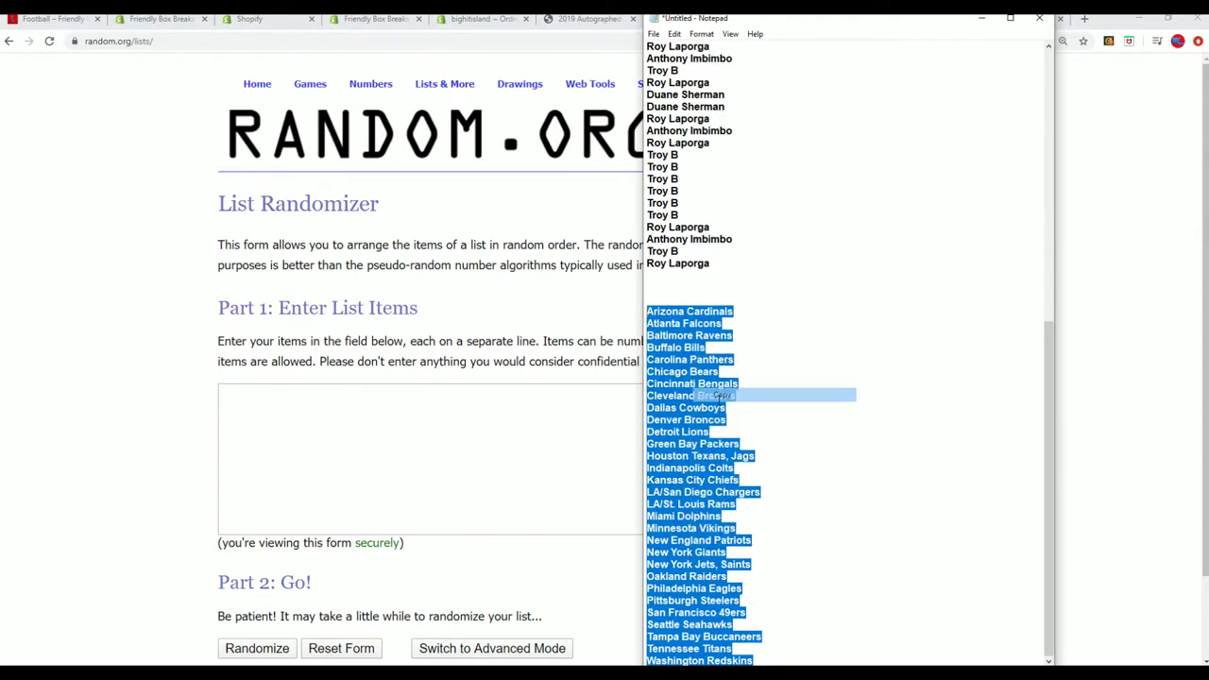
{"action": "left_click", "coordinate": [237, 396]}
{"action": "right_click", "coordinate": [237, 395]}
{"action": "left_click", "coordinate": [300, 497]}
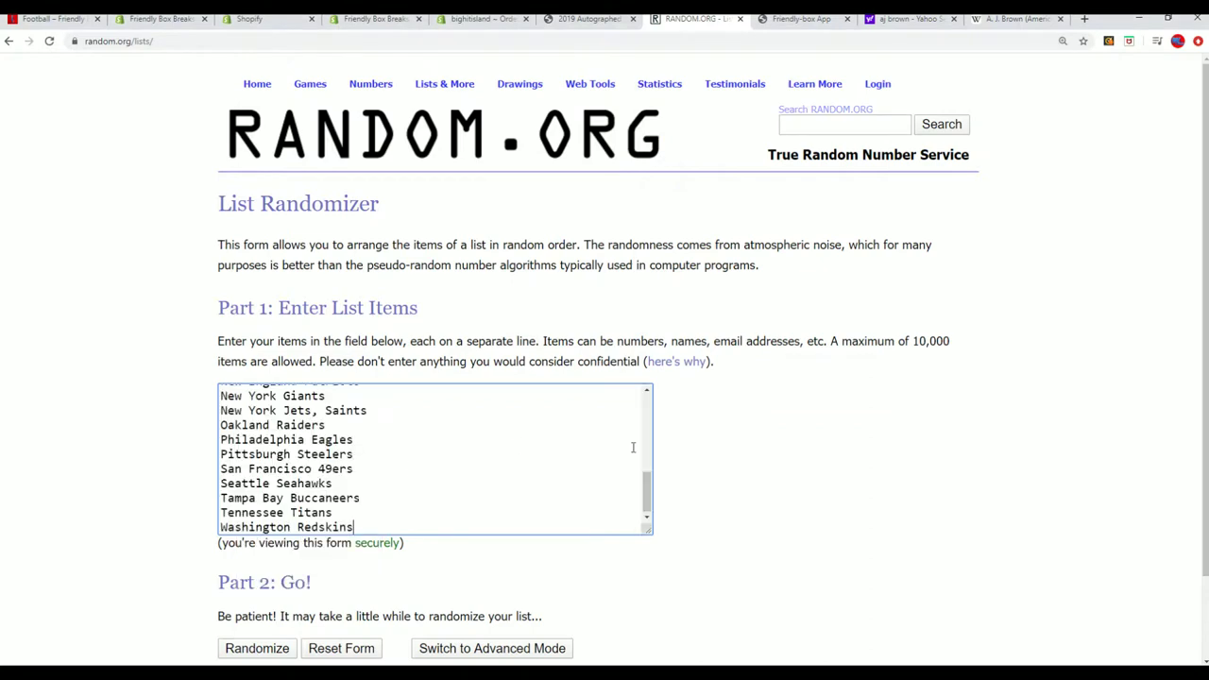
Randomize the 30-entry team list seven times in total.
{"action": "scroll", "coordinate": [261, 569], "scroll_direction": "down", "scroll_amount": 1}
{"action": "left_click", "coordinate": [259, 557]}
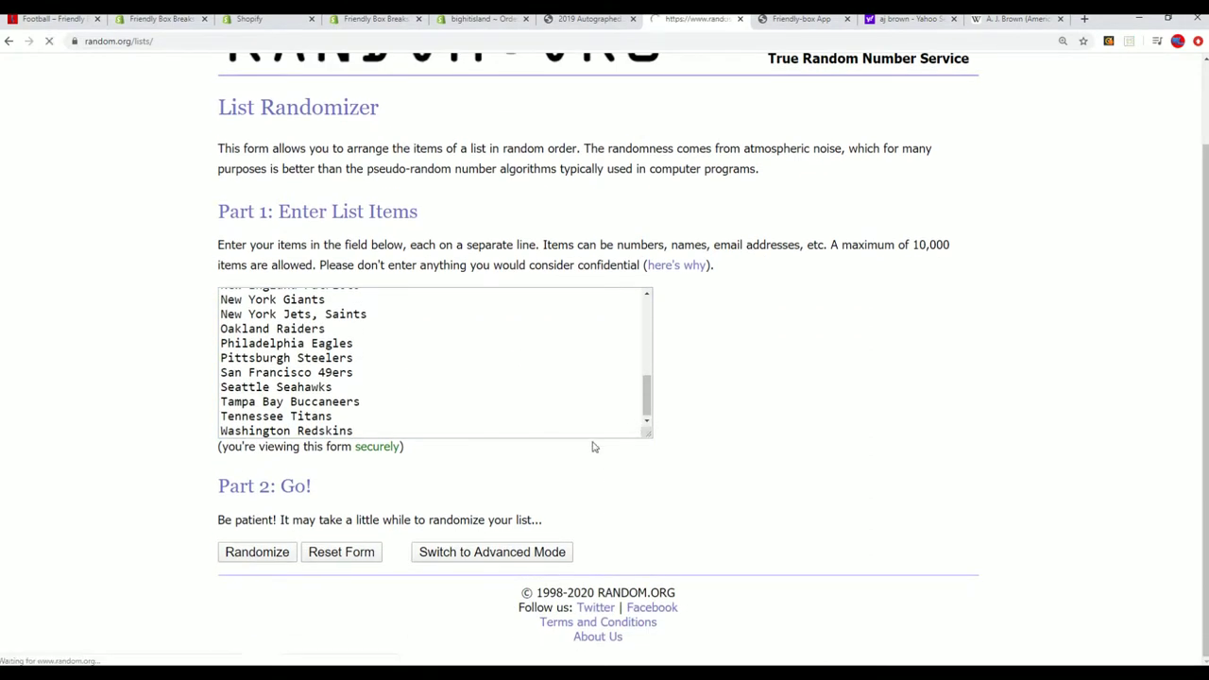
{"action": "left_click", "coordinate": [243, 556]}
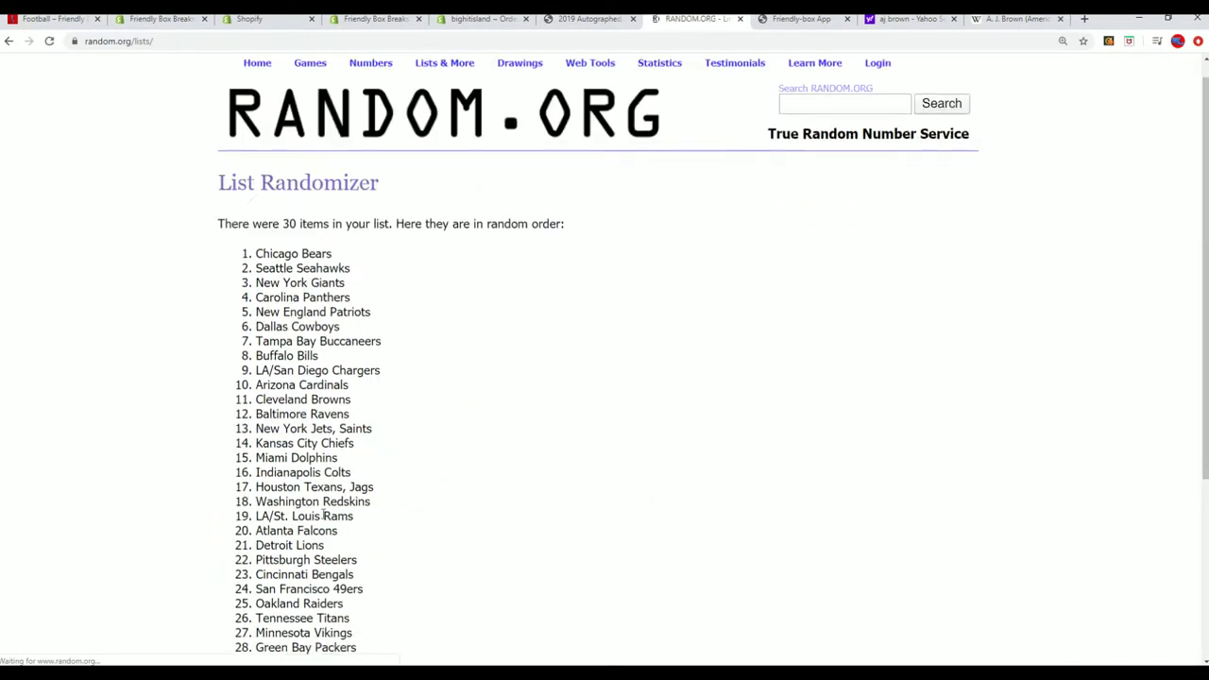
{"action": "scroll", "coordinate": [238, 551], "scroll_direction": "down", "scroll_amount": 3}
{"action": "left_click", "coordinate": [243, 555]}
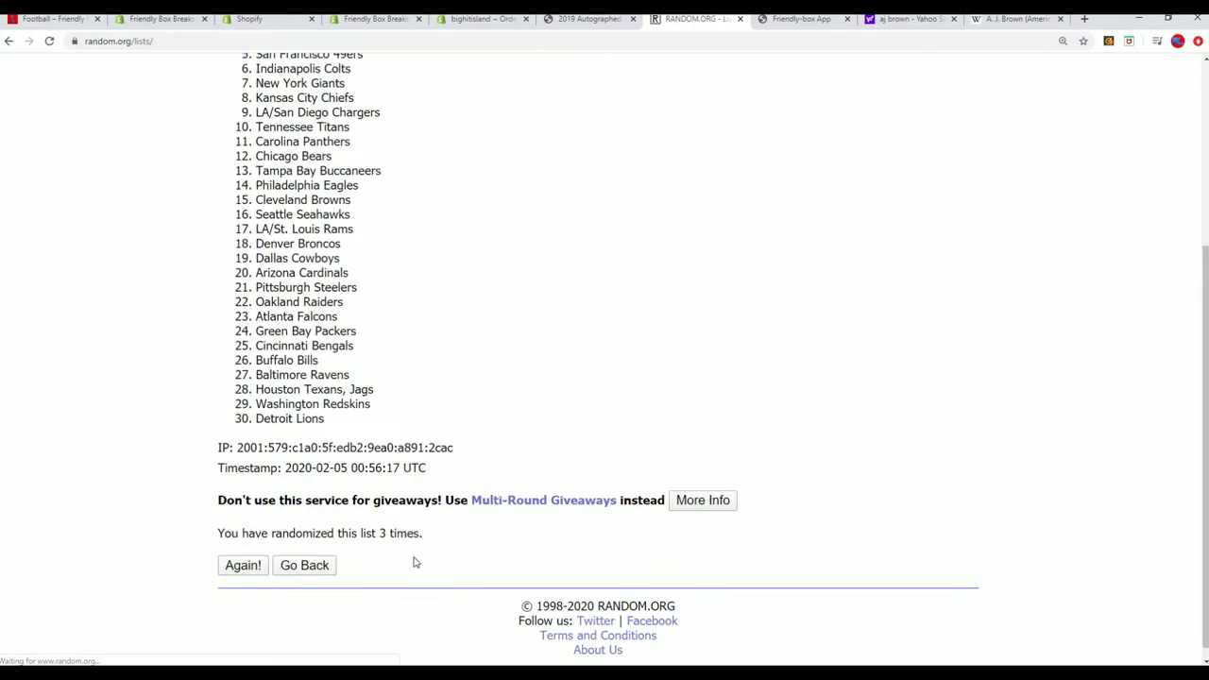
{"action": "left_click", "coordinate": [246, 556]}
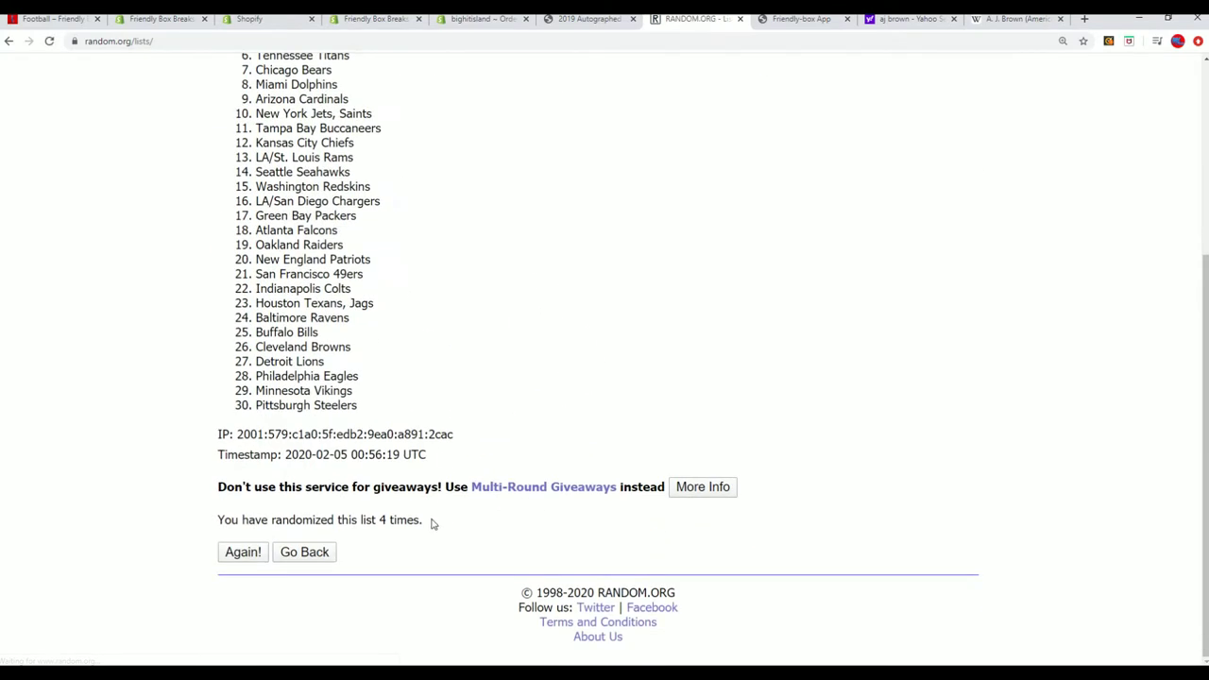
{"action": "left_click", "coordinate": [243, 555]}
{"action": "scroll", "coordinate": [575, 459], "scroll_direction": "down", "scroll_amount": 5}
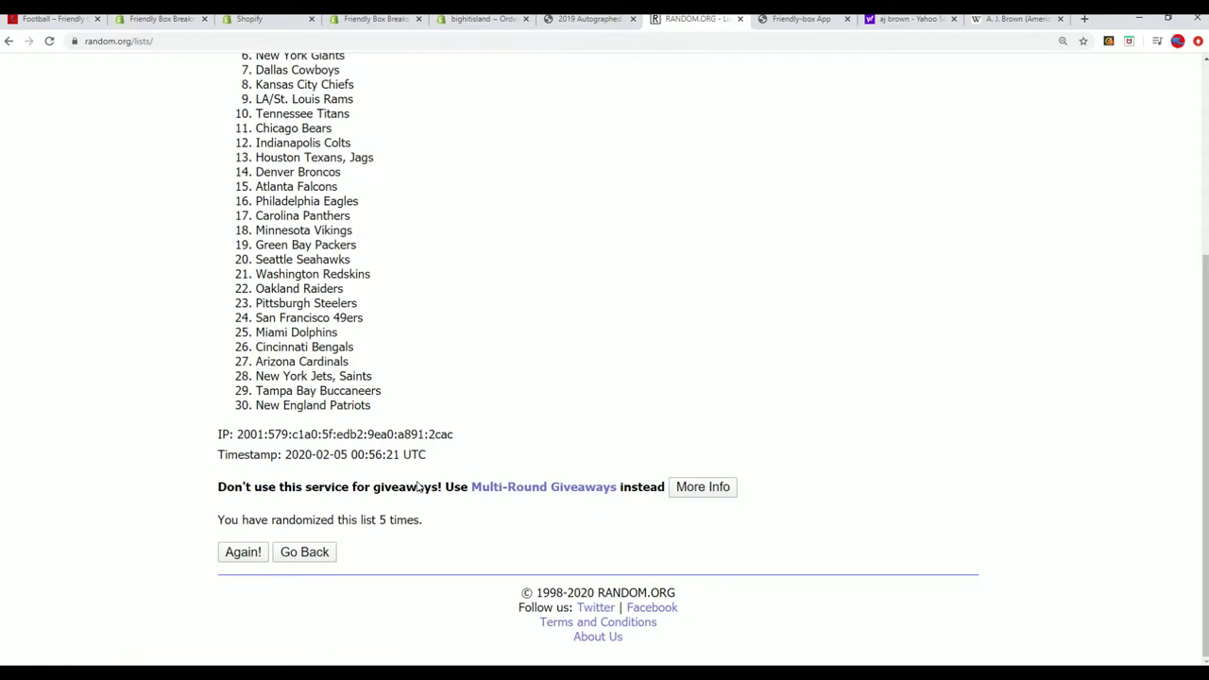
{"action": "left_click", "coordinate": [243, 554]}
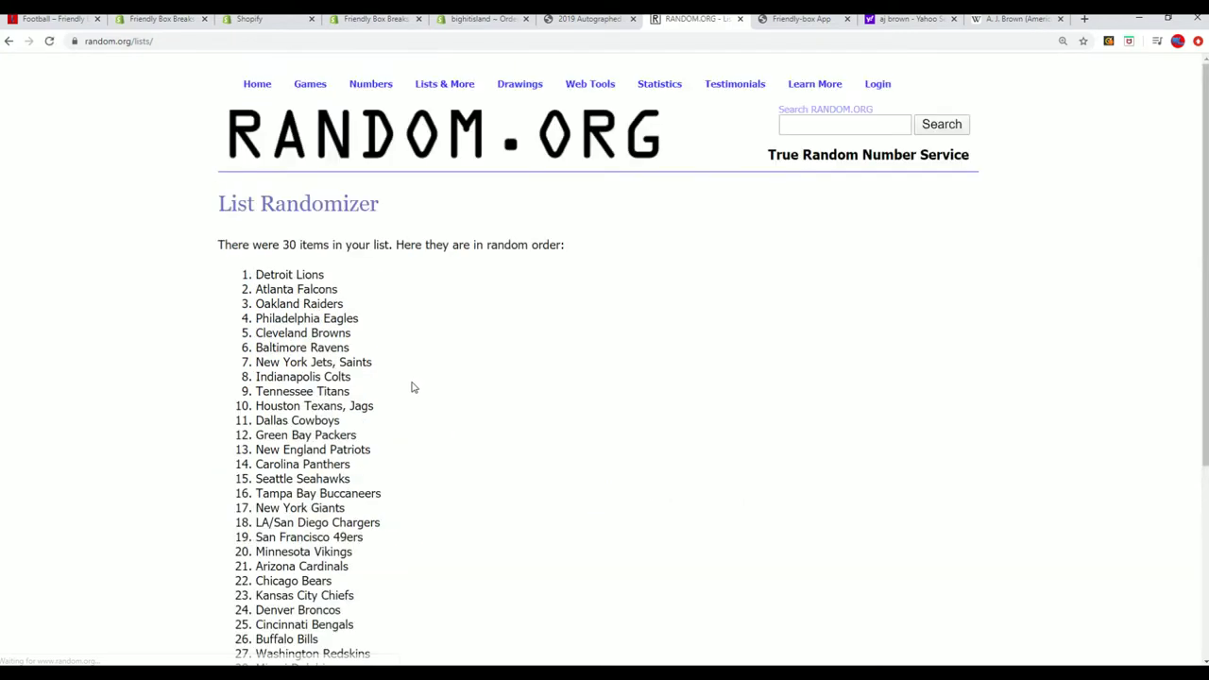
{"action": "scroll", "coordinate": [413, 386], "scroll_direction": "down", "scroll_amount": 5}
{"action": "left_click", "coordinate": [243, 554]}
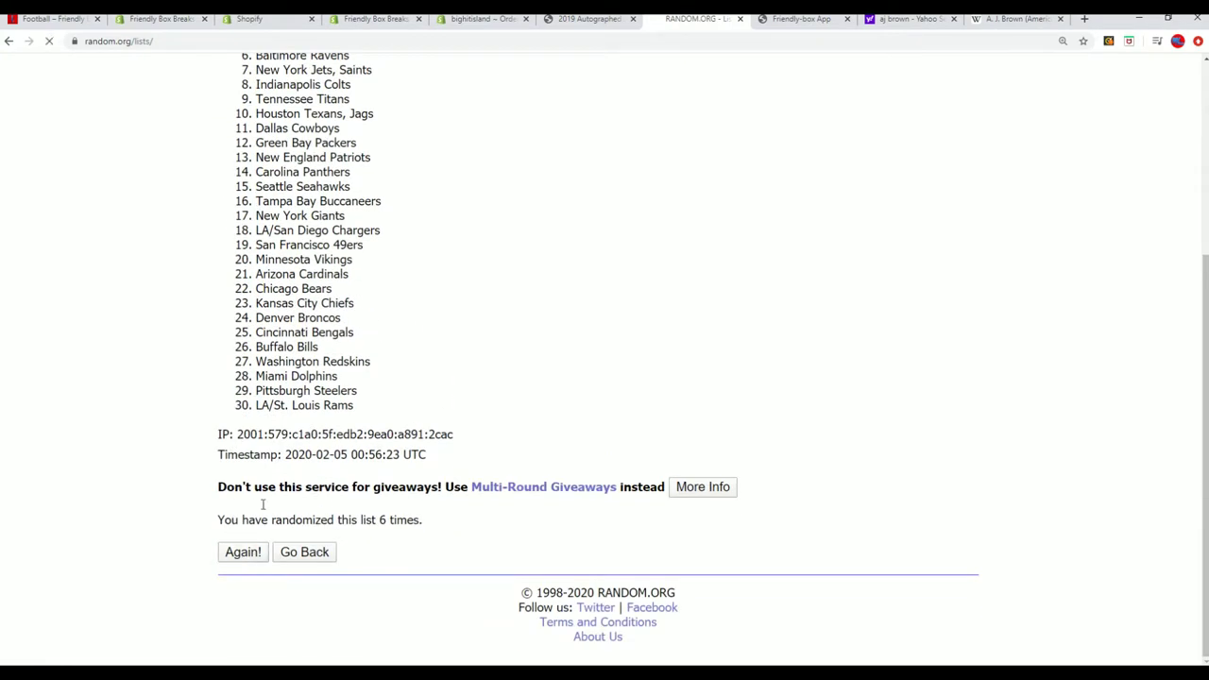
Copy the 30 randomized teams and paste them into Excel's TEAM NAMES column from B2, matching the destination formatting.
{"action": "scroll", "coordinate": [292, 138], "scroll_direction": "down", "scroll_amount": 2}
{"action": "left_click_drag", "start_coordinate": [252, 141], "coordinate": [373, 571]}
{"action": "right_click", "coordinate": [346, 527]}
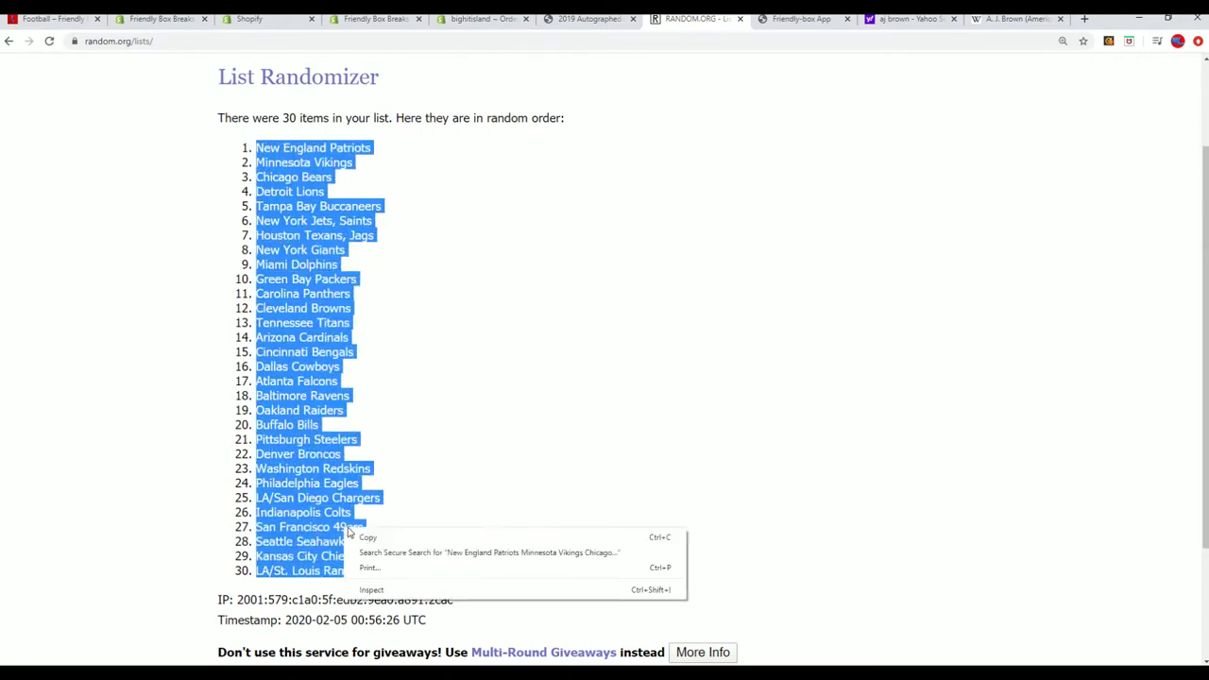
{"action": "left_click", "coordinate": [357, 535]}
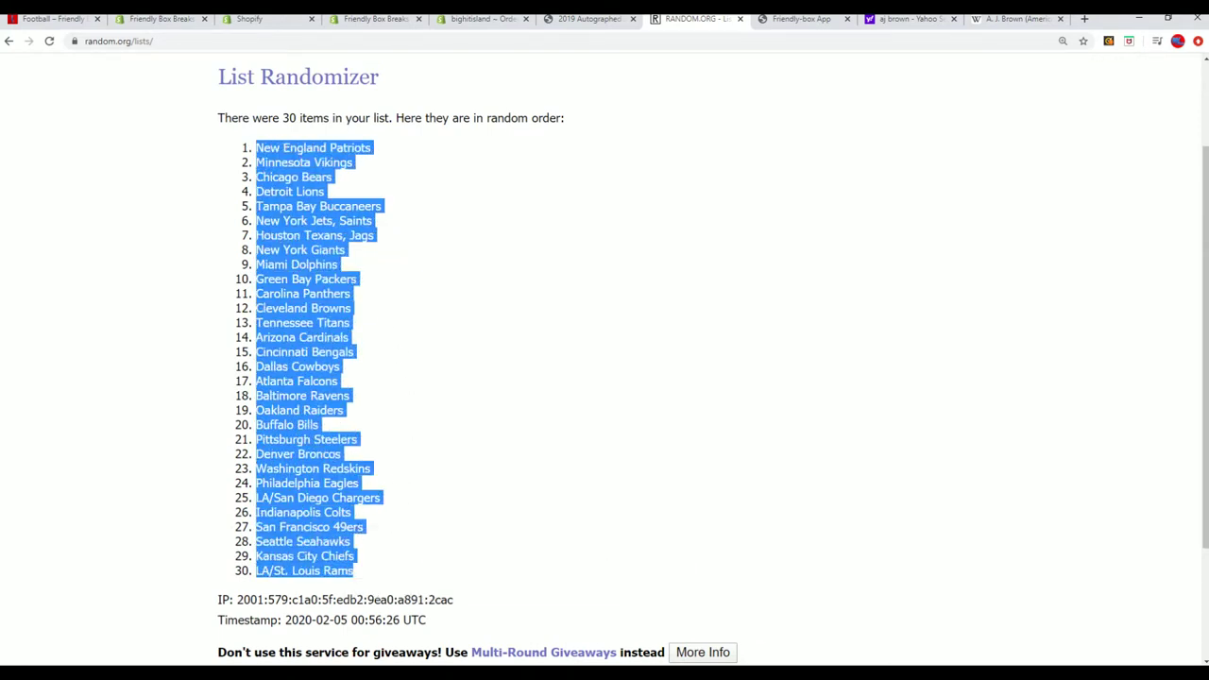
{"action": "key", "text": "alt+Tab"}
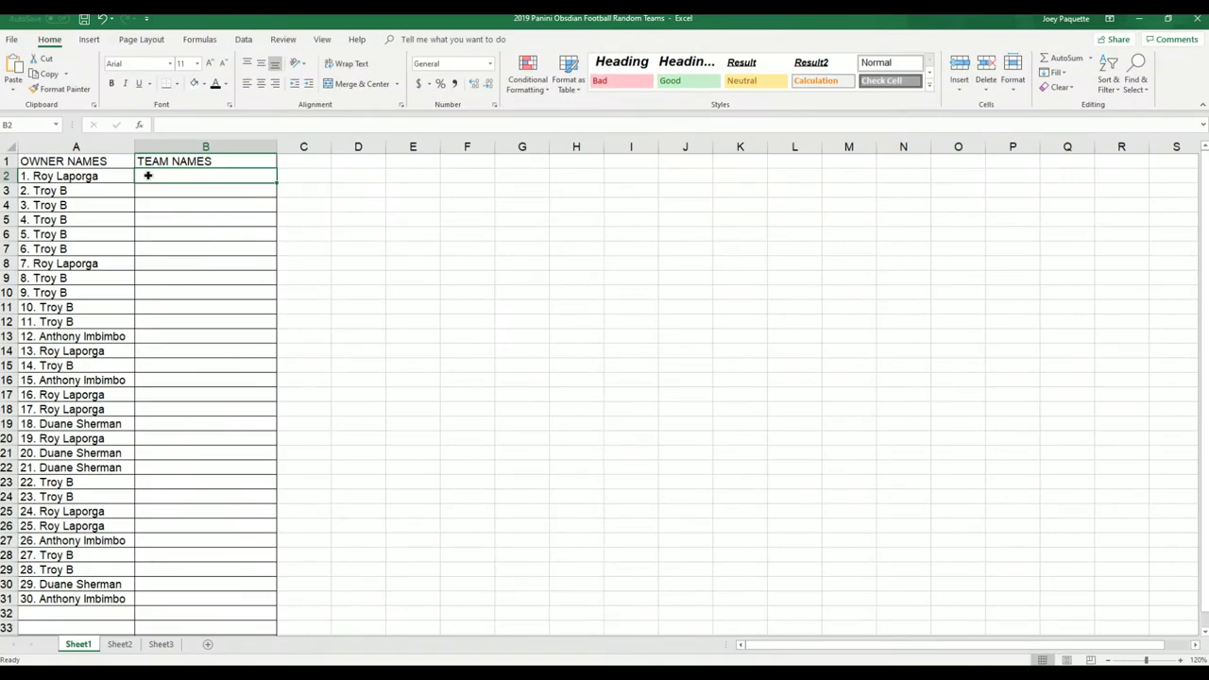
{"action": "right_click", "coordinate": [148, 176]}
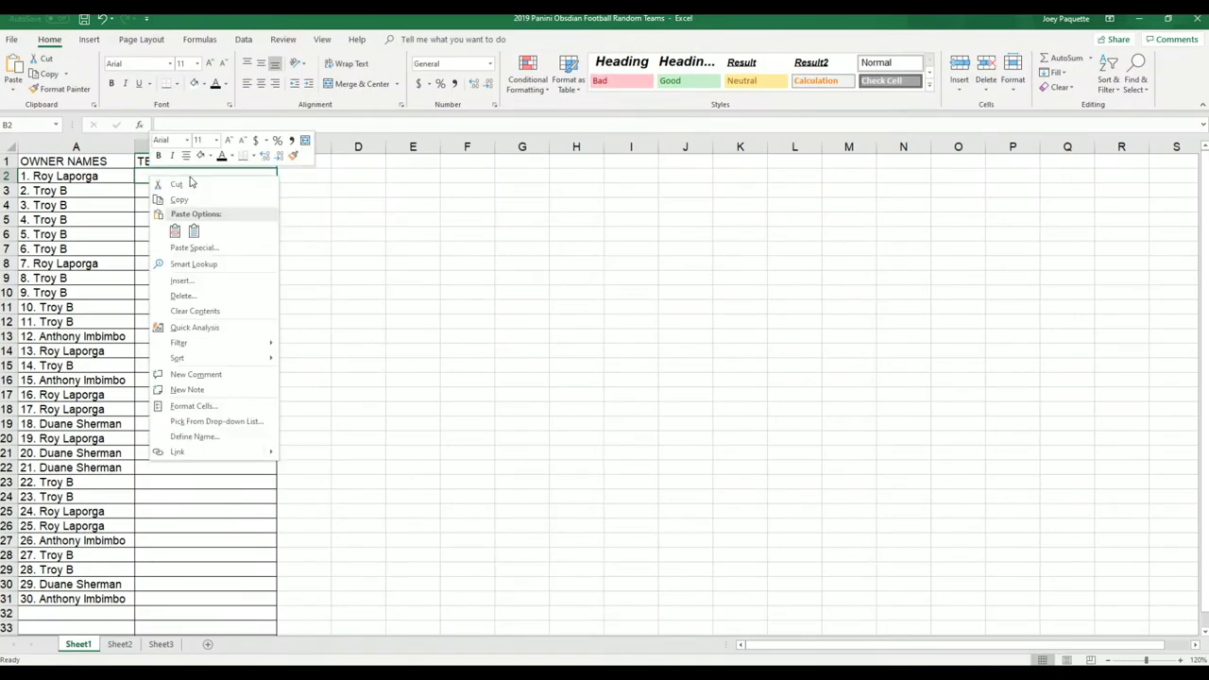
{"action": "left_click", "coordinate": [194, 231]}
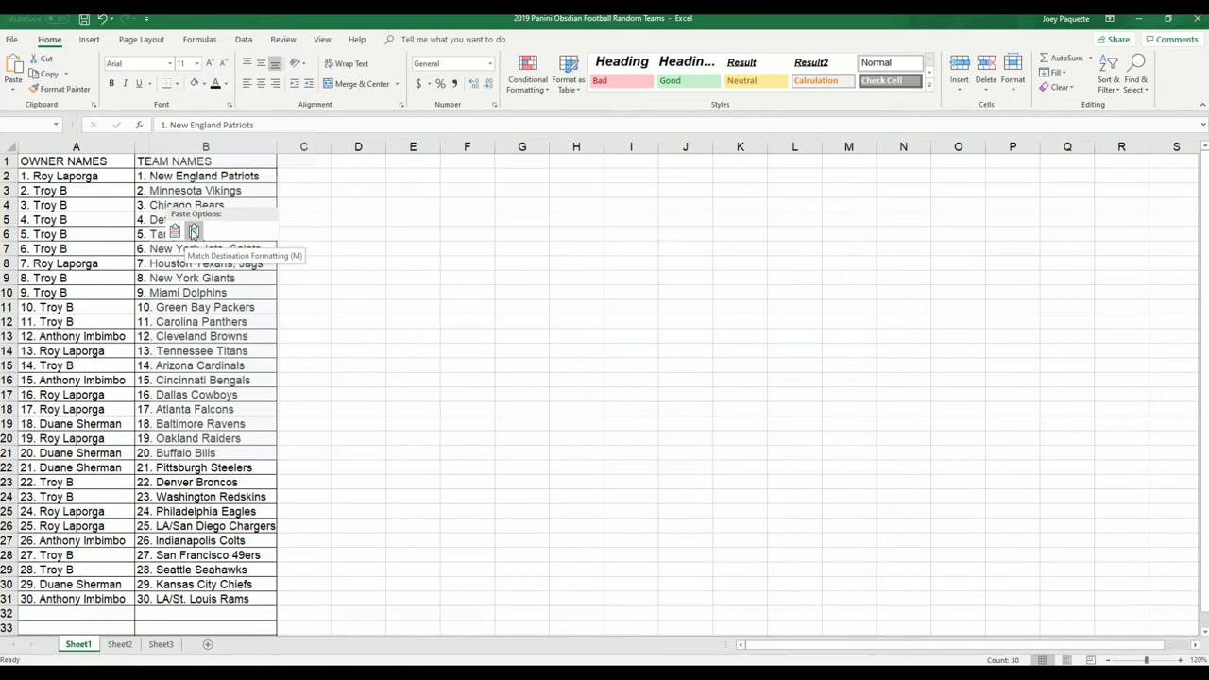
{"action": "left_click", "coordinate": [193, 232]}
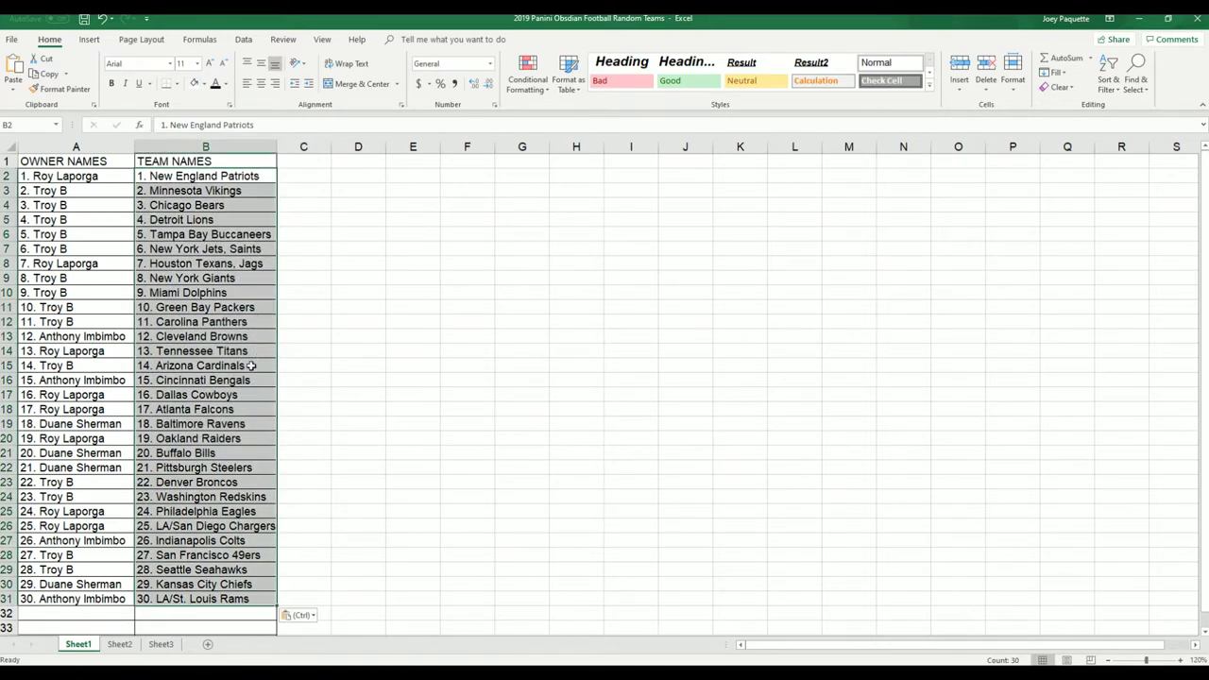
{"action": "left_click", "coordinate": [211, 279]}
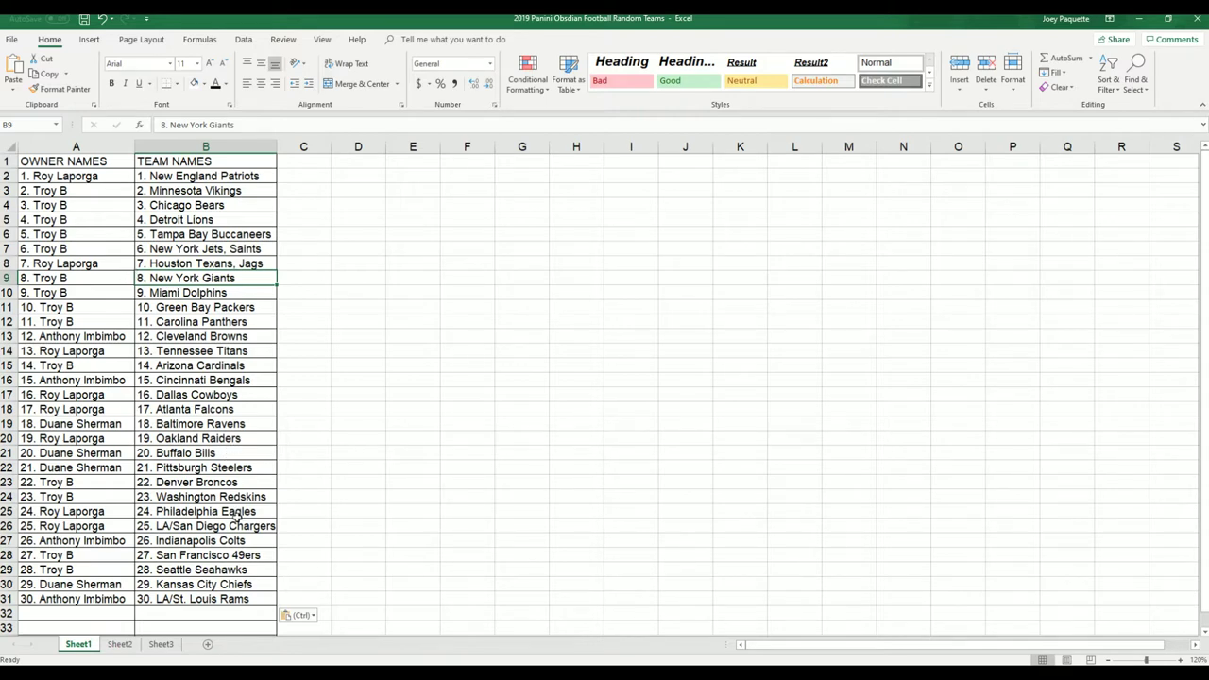
{"action": "left_click", "coordinate": [210, 569]}
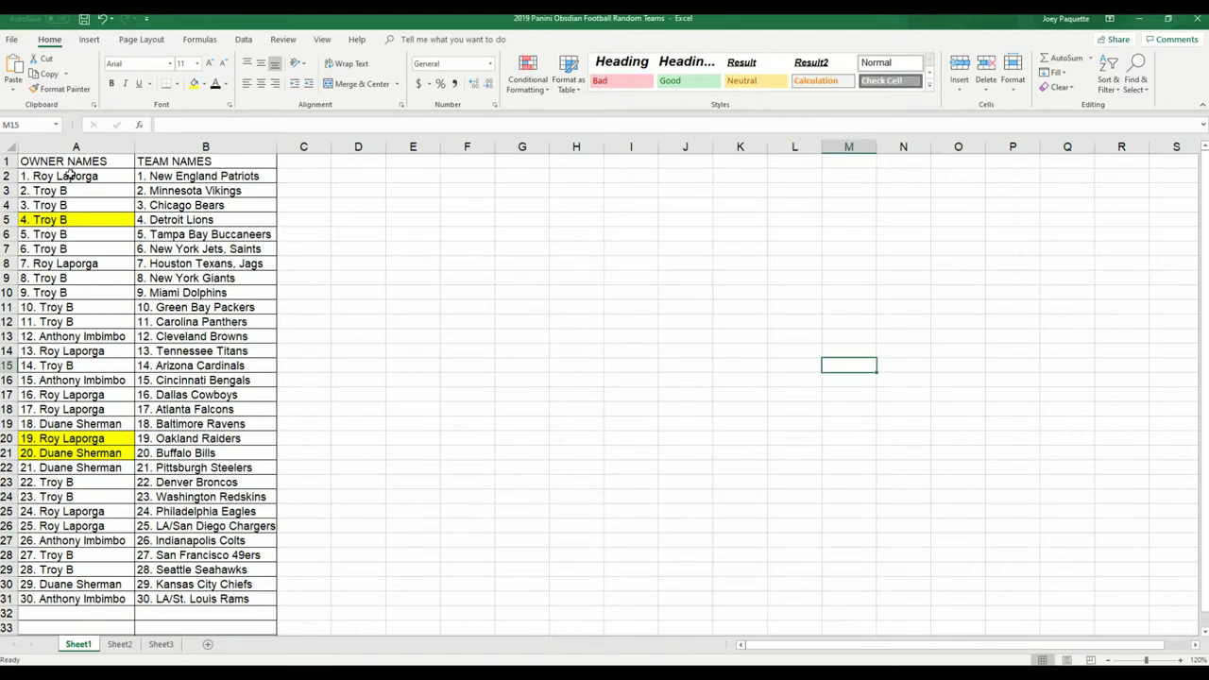
Copy the numbered owner entries in A2:A31 and paste them into a blank List Randomizer form on RANDOM.ORG, removing the trailing blank line.
{"action": "left_click_drag", "start_coordinate": [73, 180], "coordinate": [80, 598]}
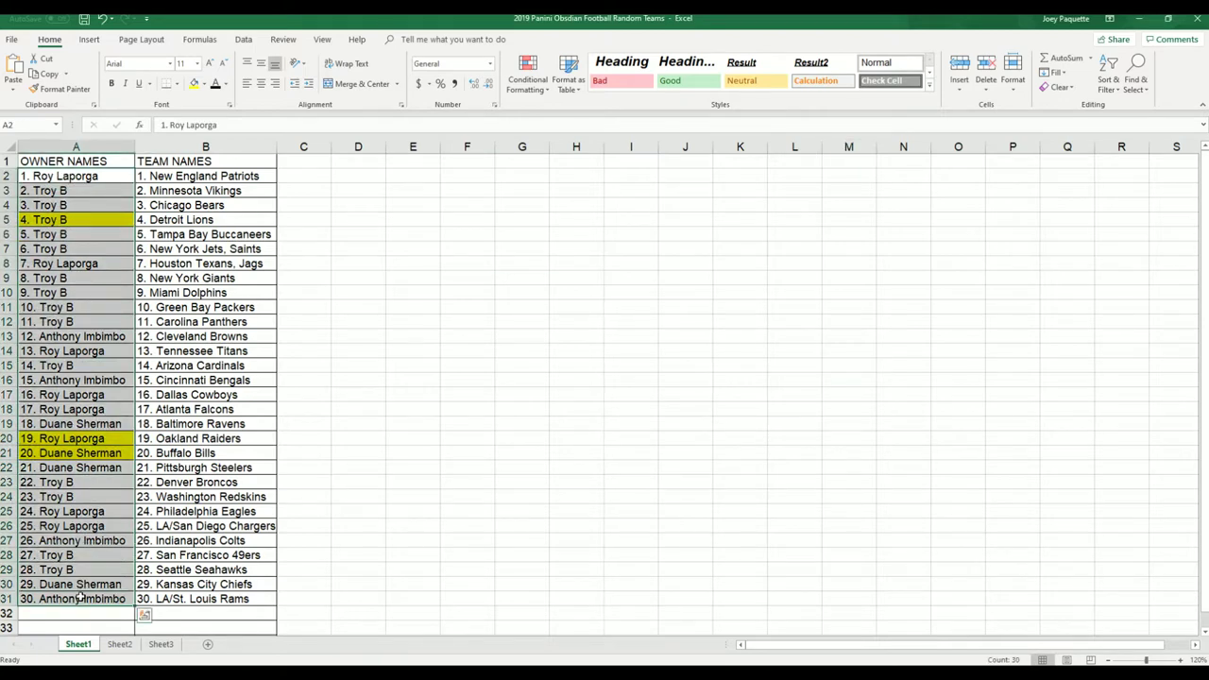
{"action": "right_click", "coordinate": [88, 306]}
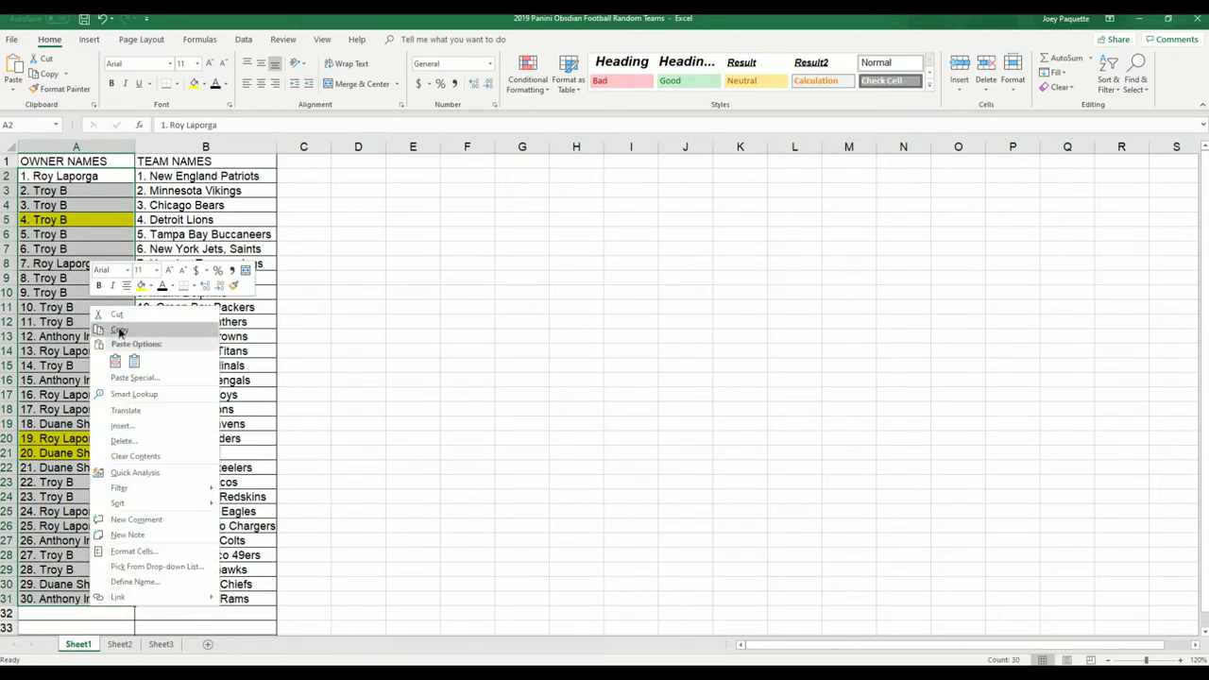
{"action": "left_click", "coordinate": [122, 333]}
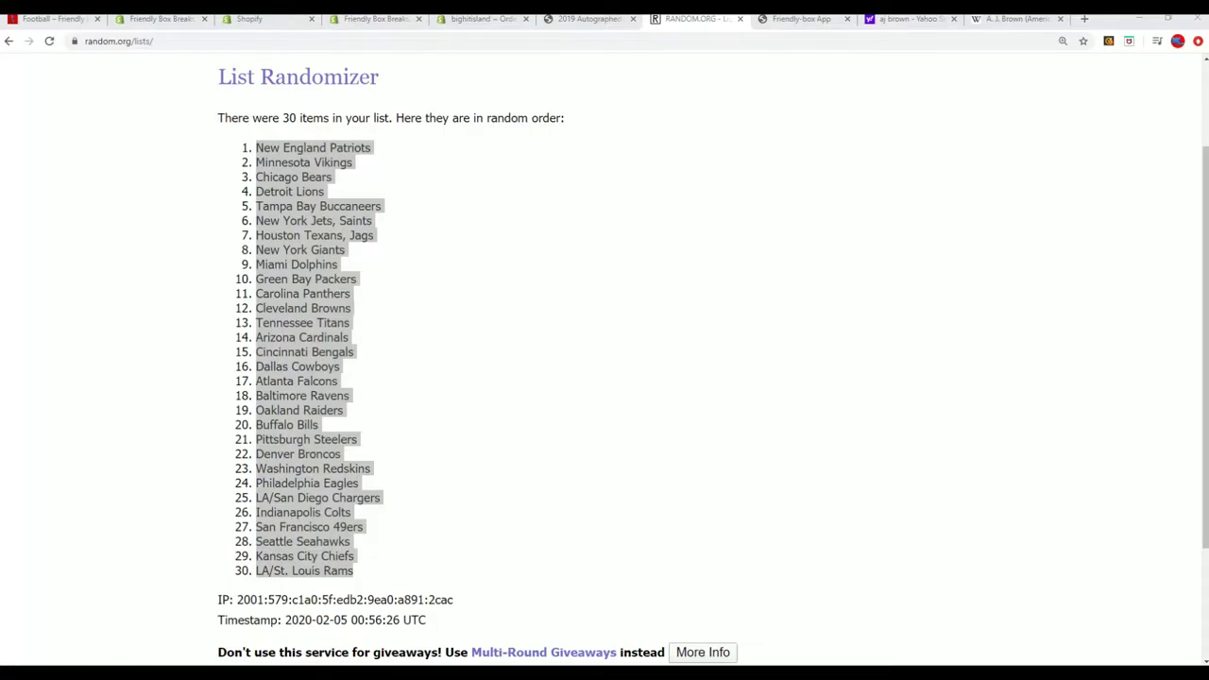
{"action": "scroll", "coordinate": [314, 423], "scroll_direction": "up", "scroll_amount": 2}
{"action": "mouse_move", "coordinate": [444, 85]}
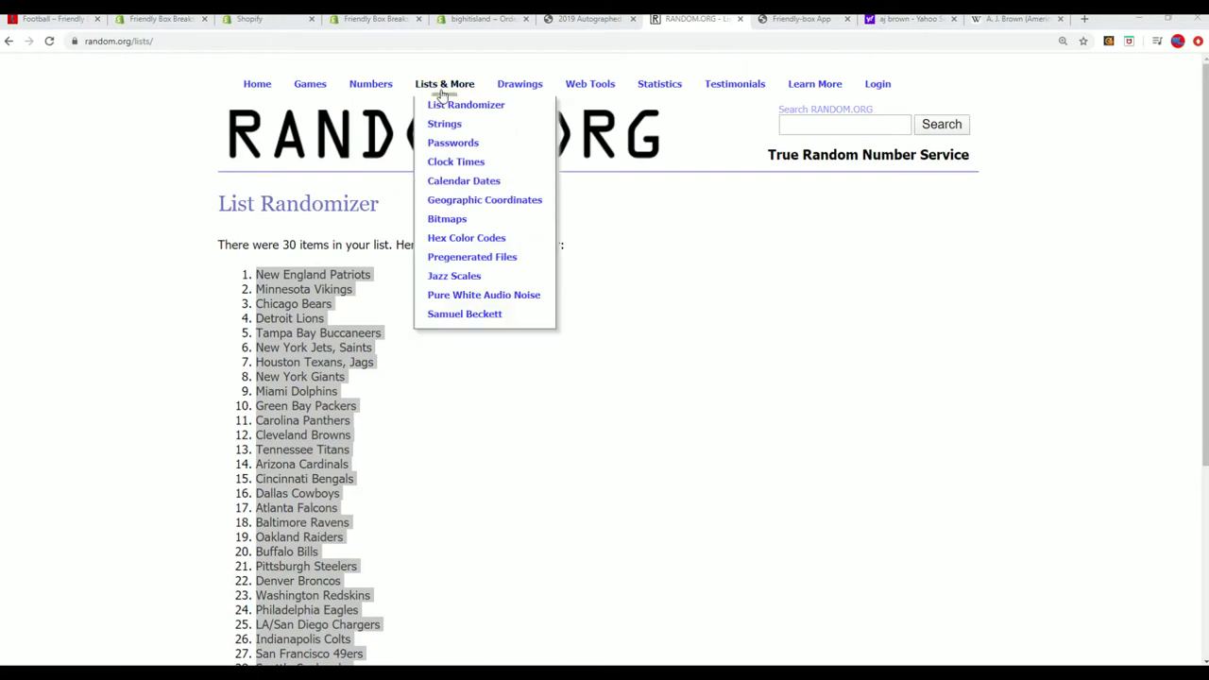
{"action": "left_click", "coordinate": [439, 117]}
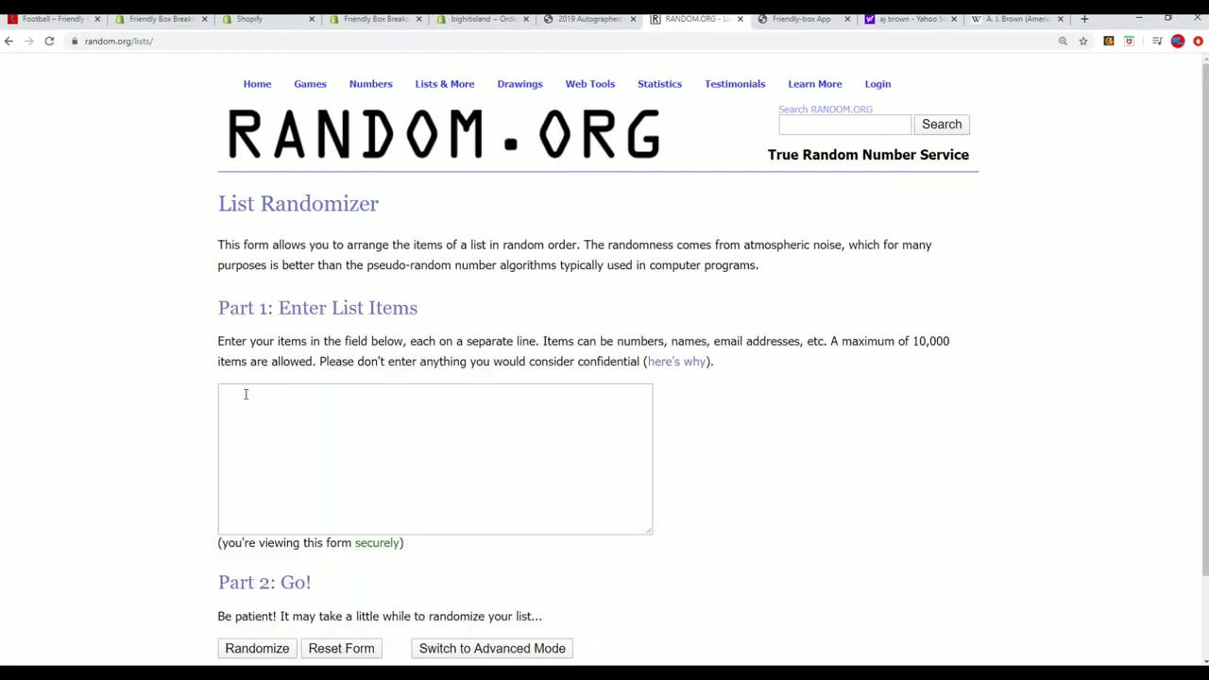
{"action": "left_click", "coordinate": [244, 395]}
{"action": "right_click", "coordinate": [245, 397]}
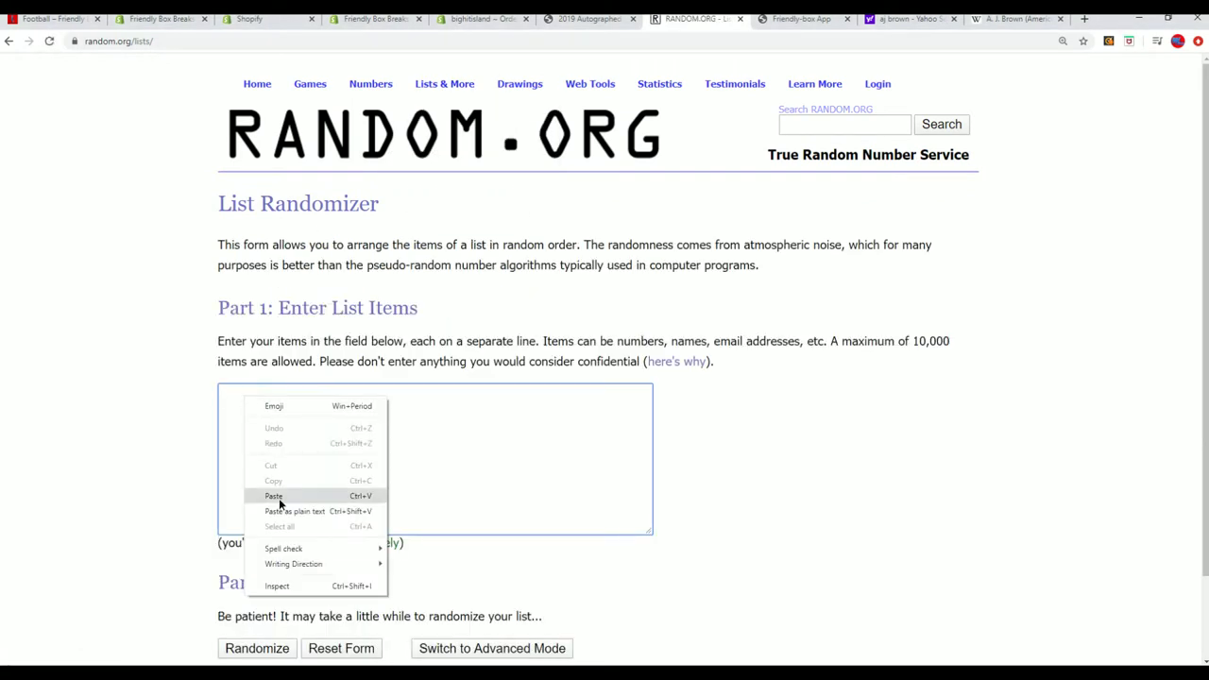
{"action": "left_click", "coordinate": [278, 497]}
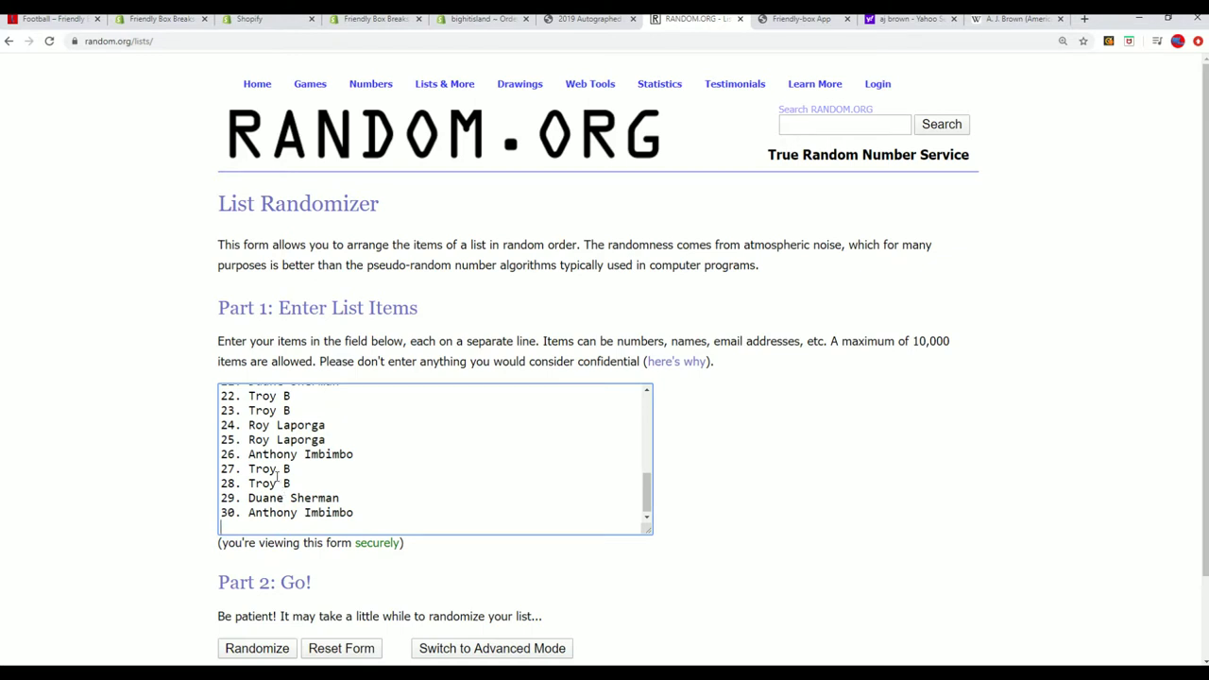
{"action": "key", "text": "BackSpace"}
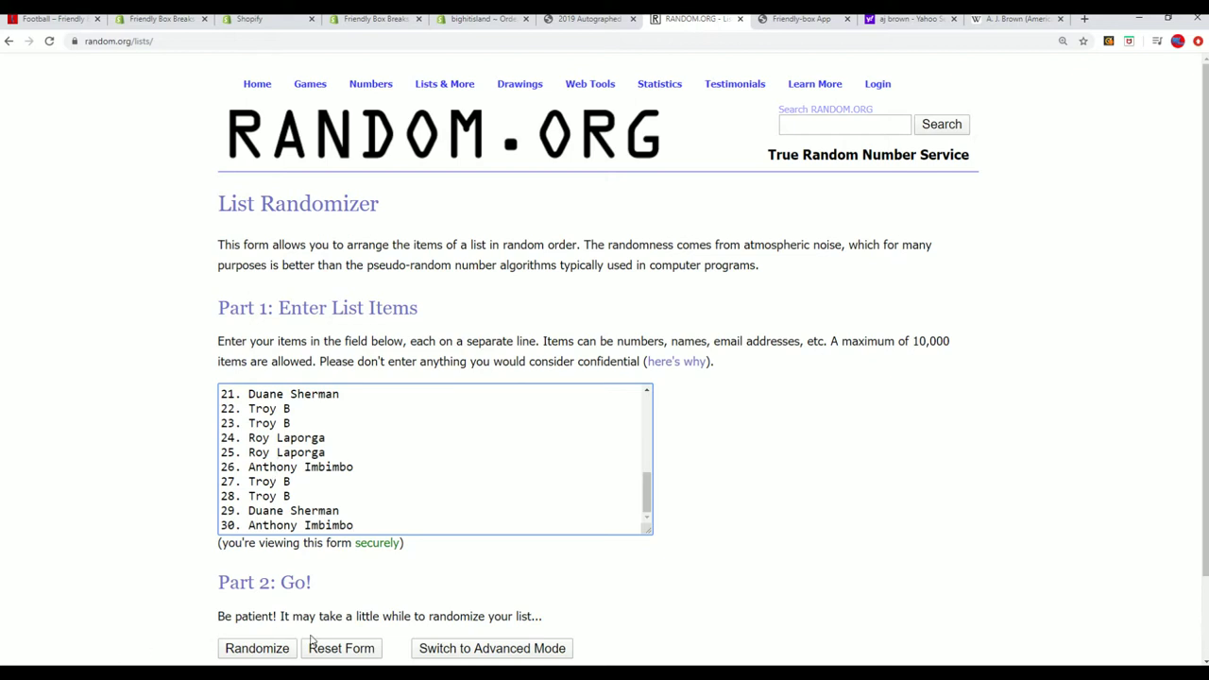
Randomize the 30 numbered owner entries seven times in total.
{"action": "left_click", "coordinate": [252, 650]}
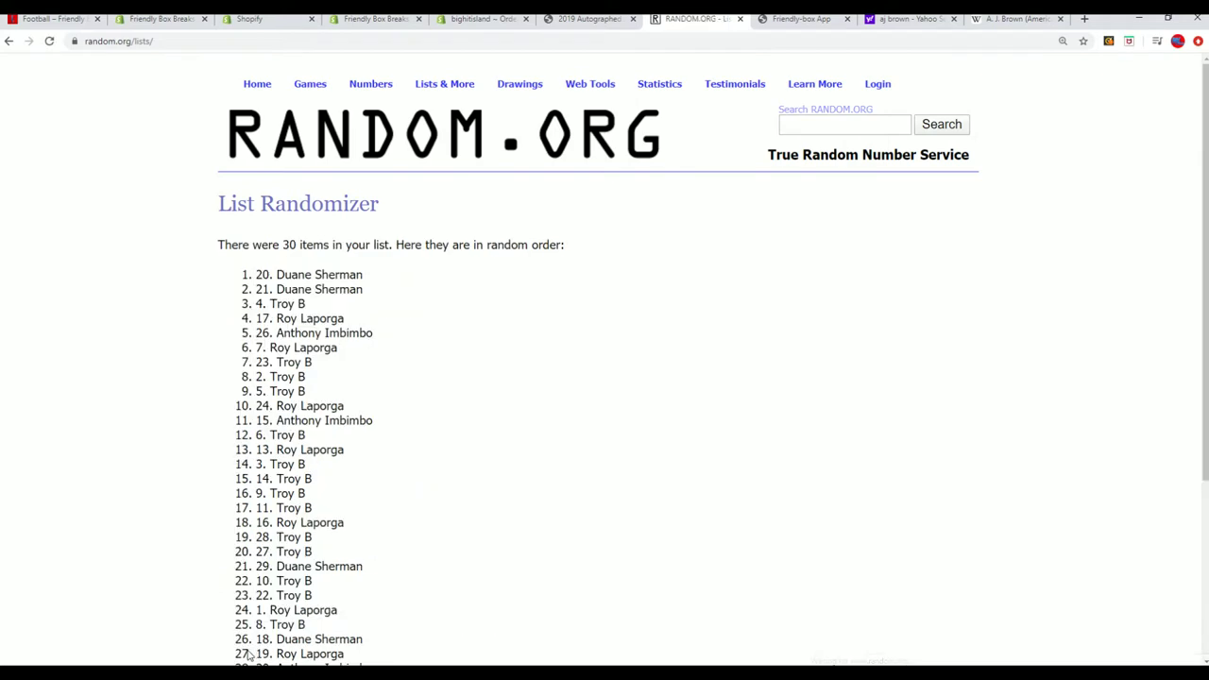
{"action": "scroll", "coordinate": [227, 660], "scroll_direction": "down", "scroll_amount": 3}
{"action": "left_click", "coordinate": [243, 555]}
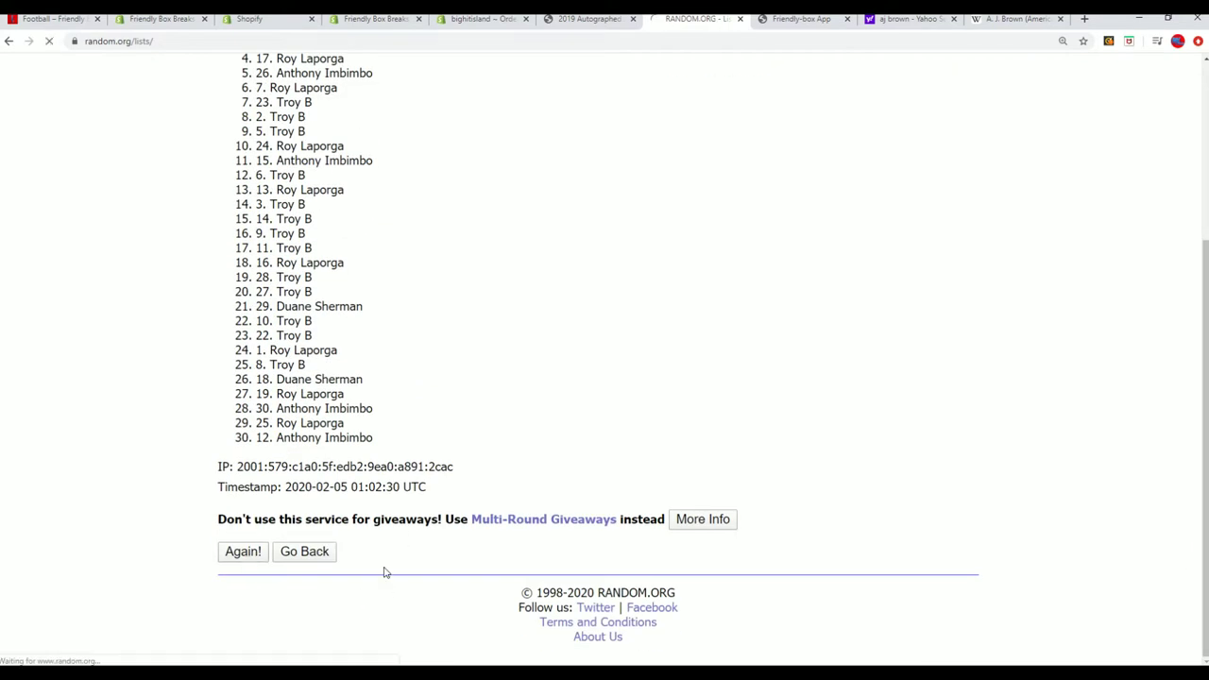
{"action": "scroll", "coordinate": [255, 575], "scroll_direction": "down", "scroll_amount": 3}
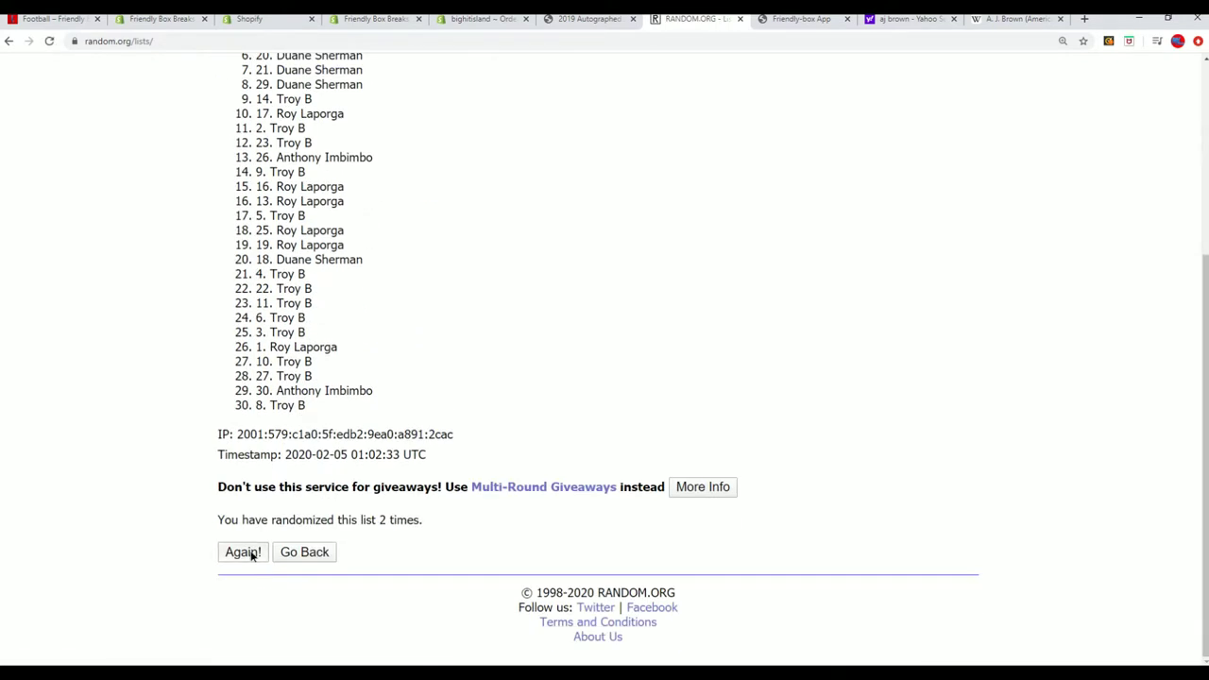
{"action": "left_click", "coordinate": [250, 554]}
{"action": "scroll", "coordinate": [248, 557], "scroll_direction": "down", "scroll_amount": 3}
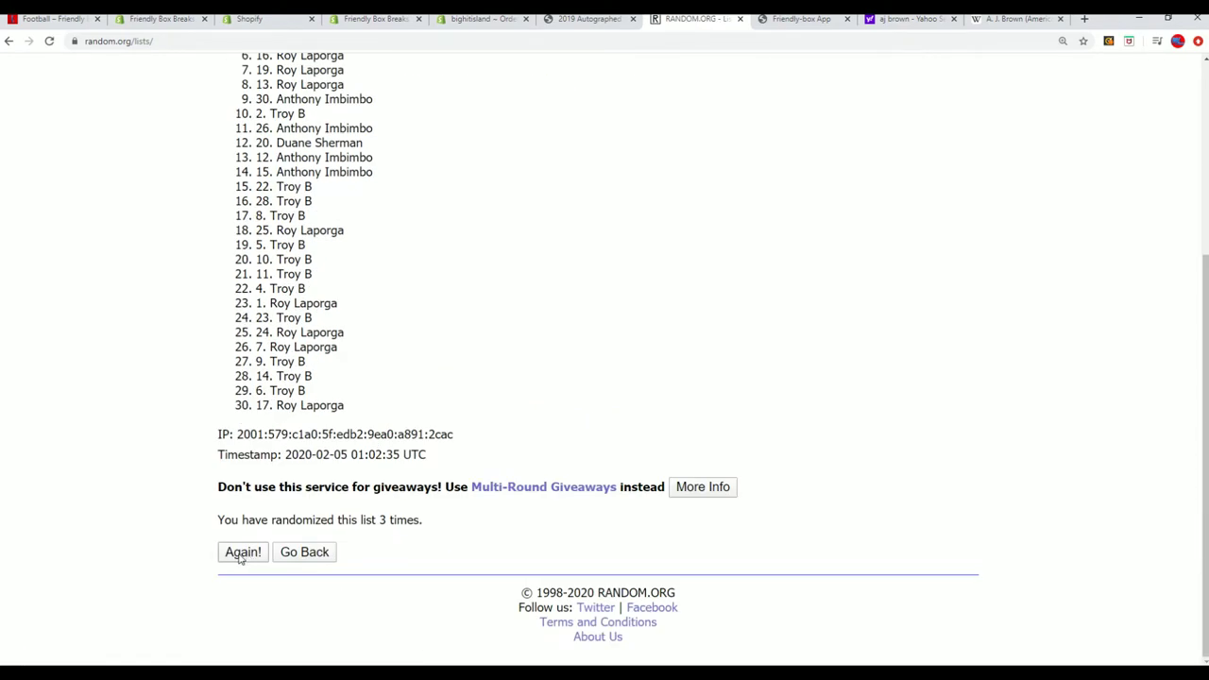
{"action": "left_click", "coordinate": [242, 556]}
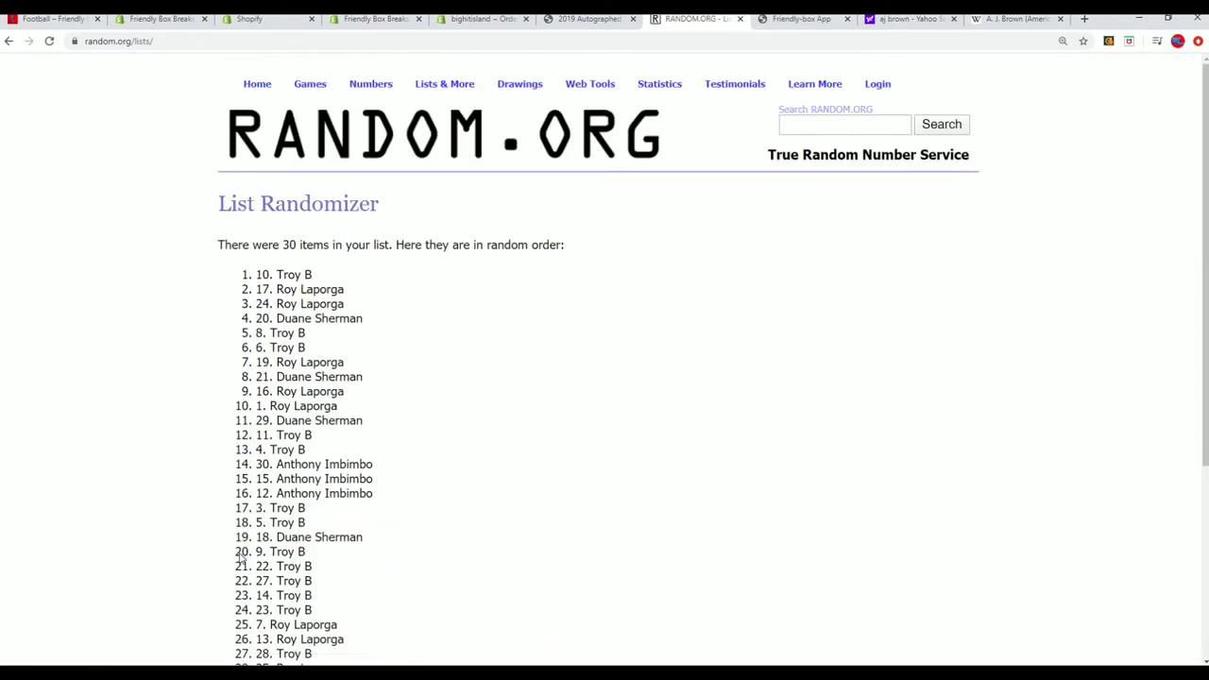
{"action": "scroll", "coordinate": [240, 558], "scroll_direction": "down", "scroll_amount": 3}
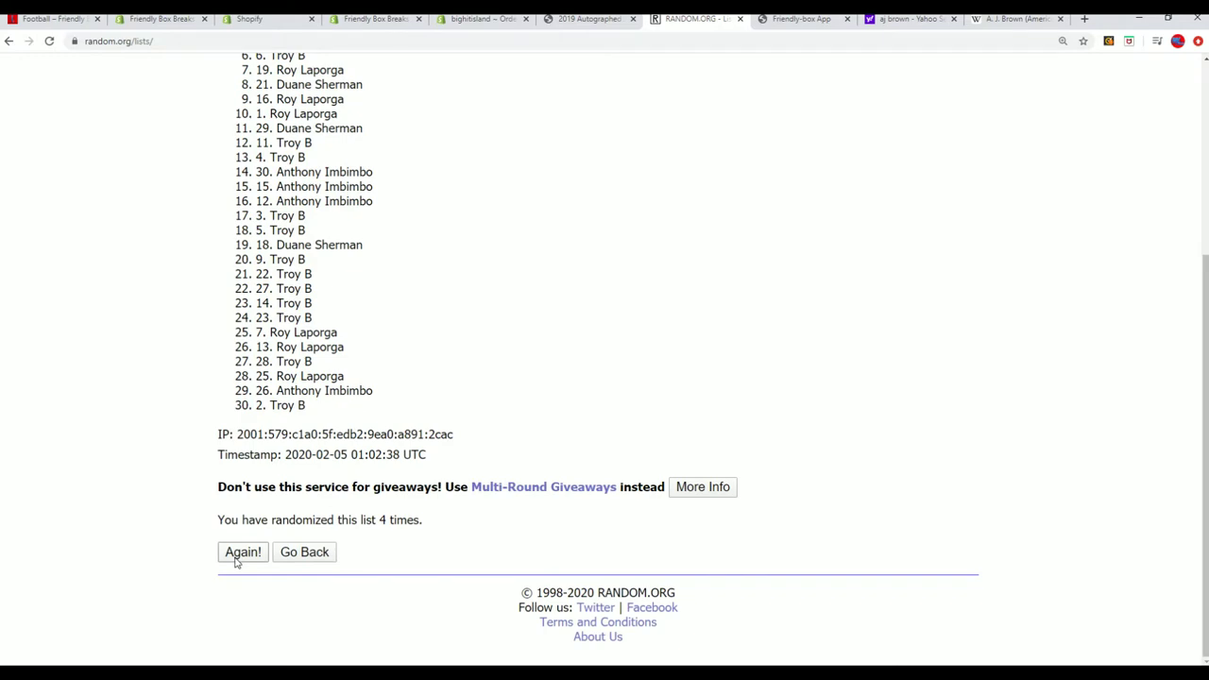
{"action": "left_click", "coordinate": [237, 558]}
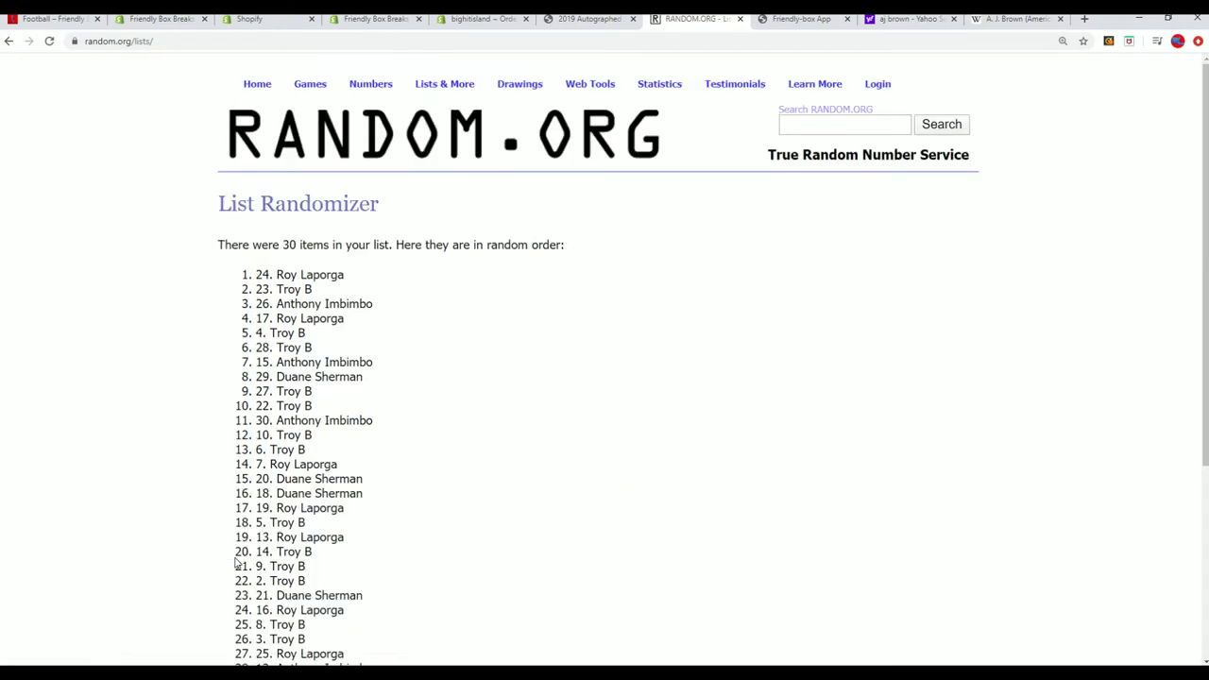
{"action": "scroll", "coordinate": [238, 562], "scroll_direction": "down", "scroll_amount": 3}
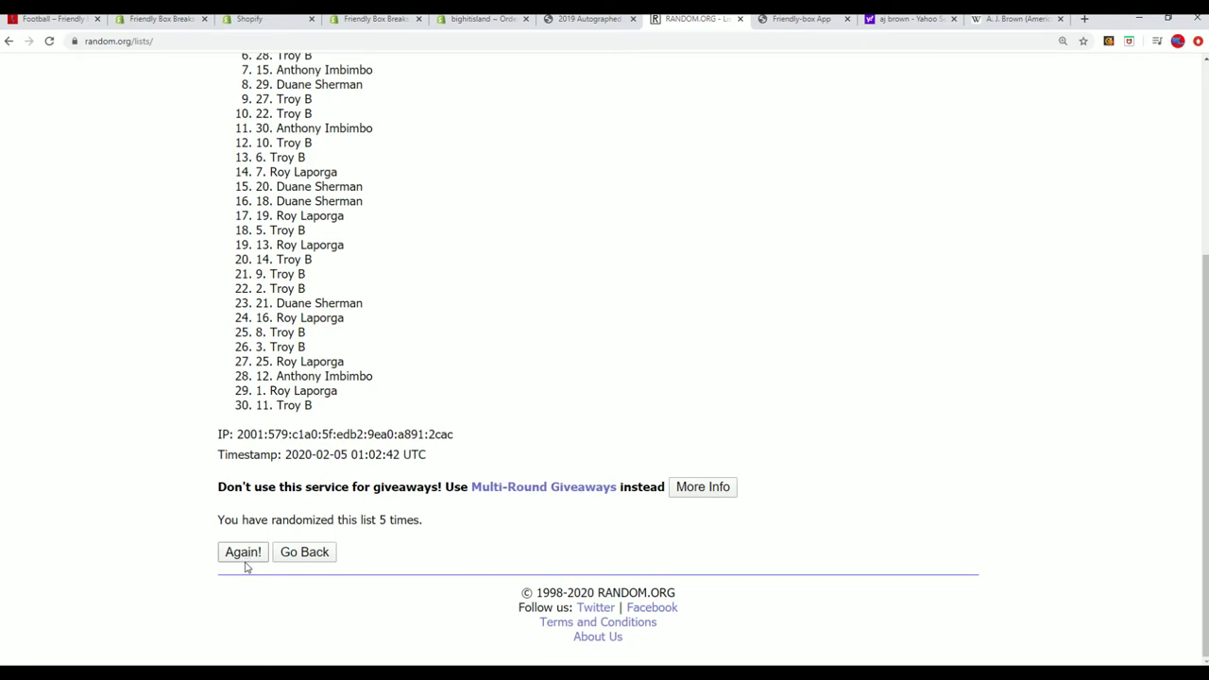
{"action": "left_click", "coordinate": [244, 553]}
{"action": "scroll", "coordinate": [338, 508], "scroll_direction": "down", "scroll_amount": 3}
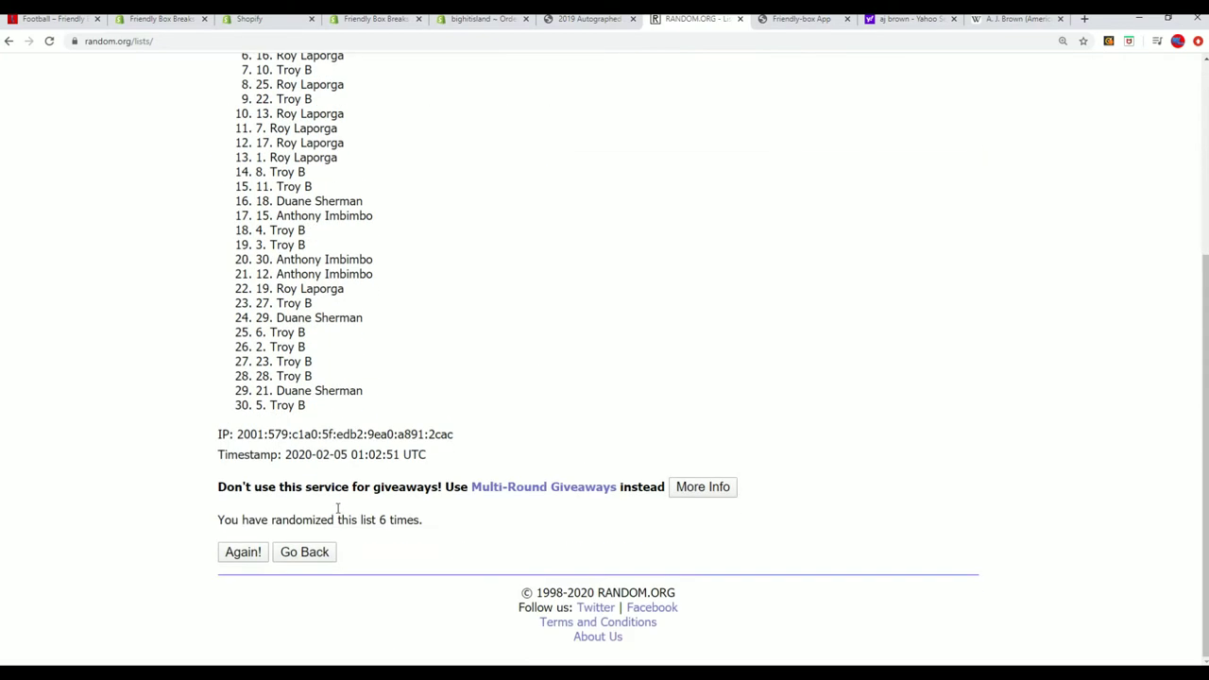
{"action": "left_click", "coordinate": [248, 555]}
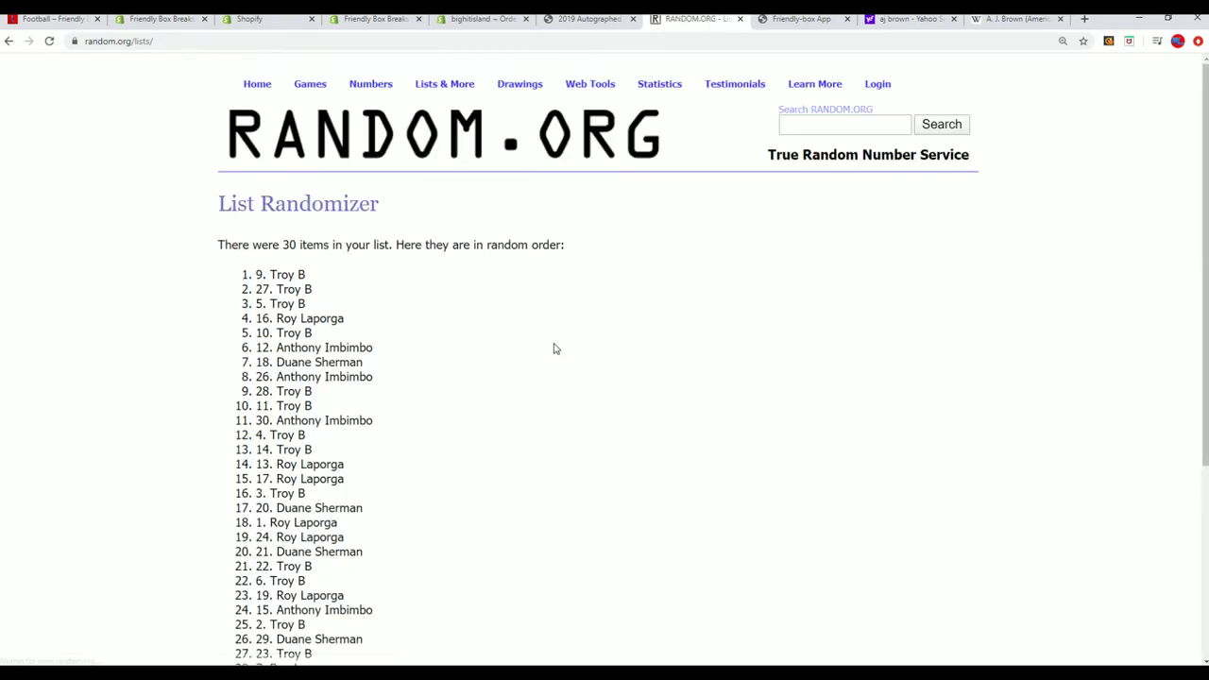
Highlight the first entry of the randomized owner list and check how many times the list was randomized.
{"action": "triple_click", "coordinate": [316, 271]}
{"action": "scroll", "coordinate": [362, 501], "scroll_direction": "down", "scroll_amount": 3}
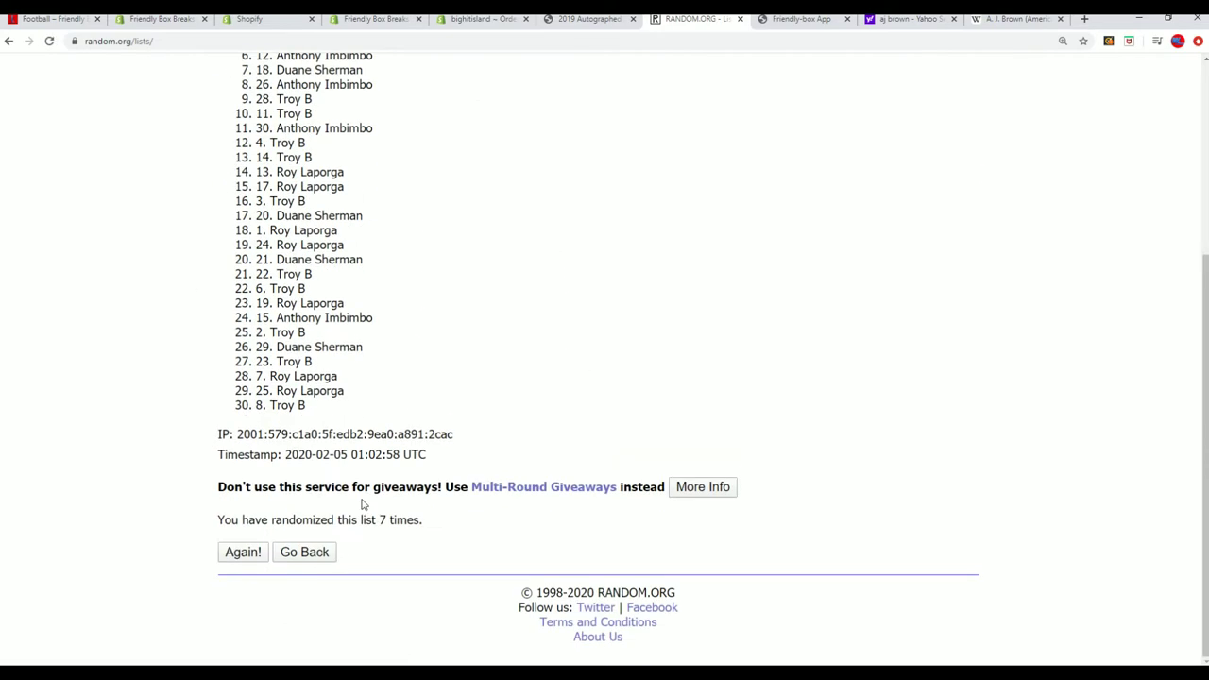
{"action": "scroll", "coordinate": [392, 539], "scroll_direction": "up", "scroll_amount": 3}
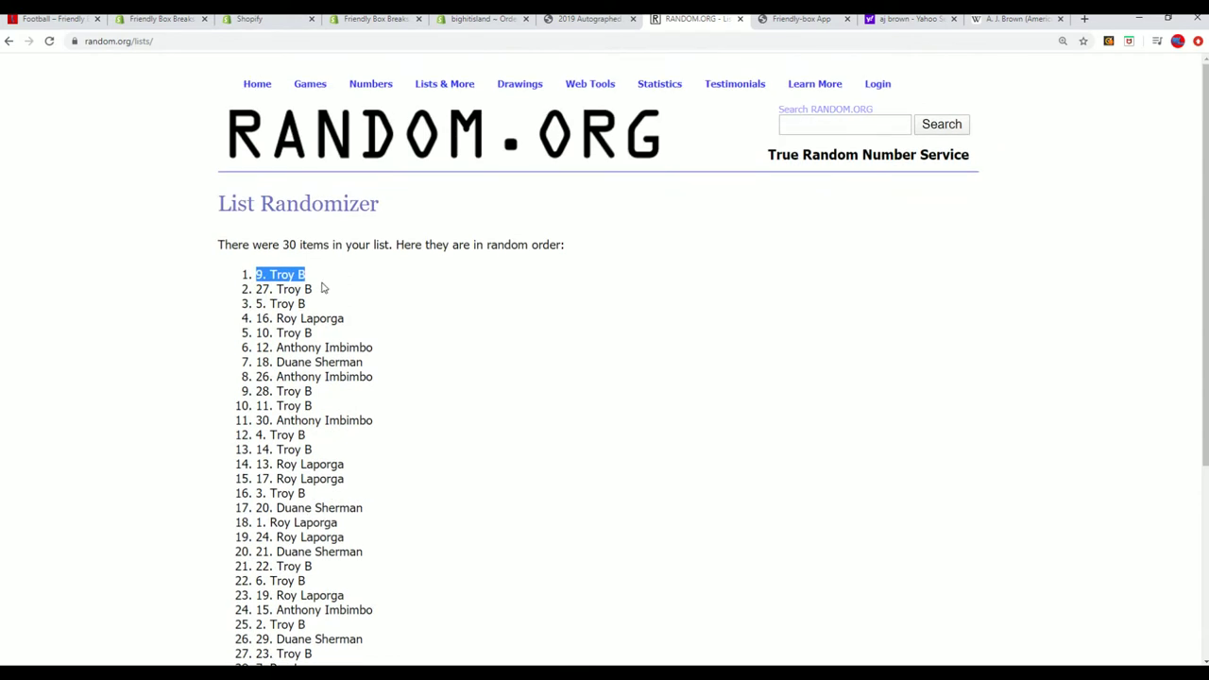